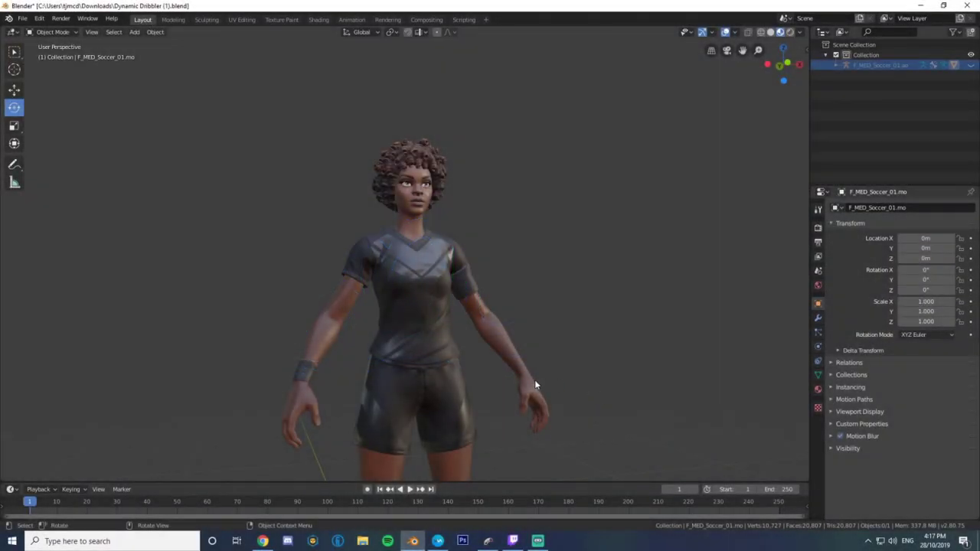
Inspect the soccer character from the front, back and side, and select its mesh
middle_click_drag(587, 405, 390, 283)
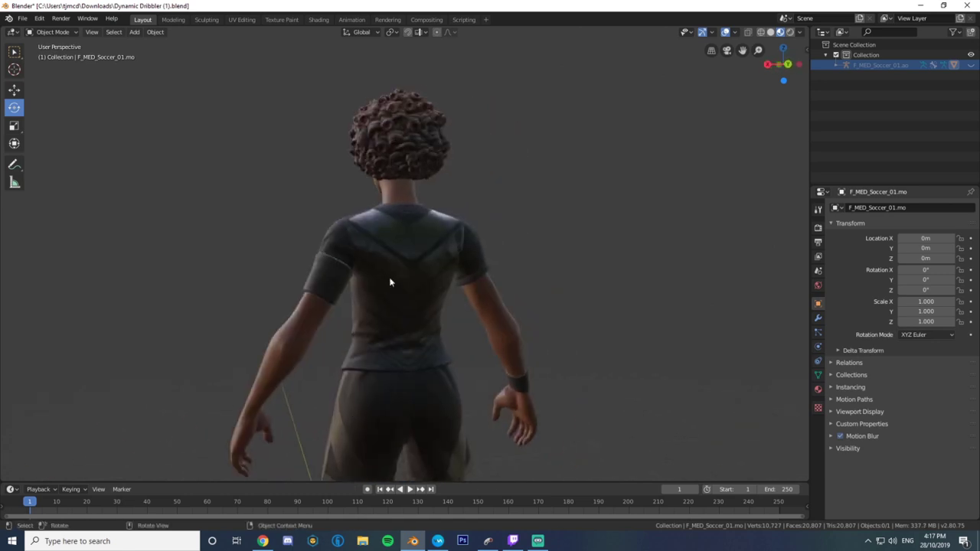
middle_click_drag(362, 386, 477, 304)
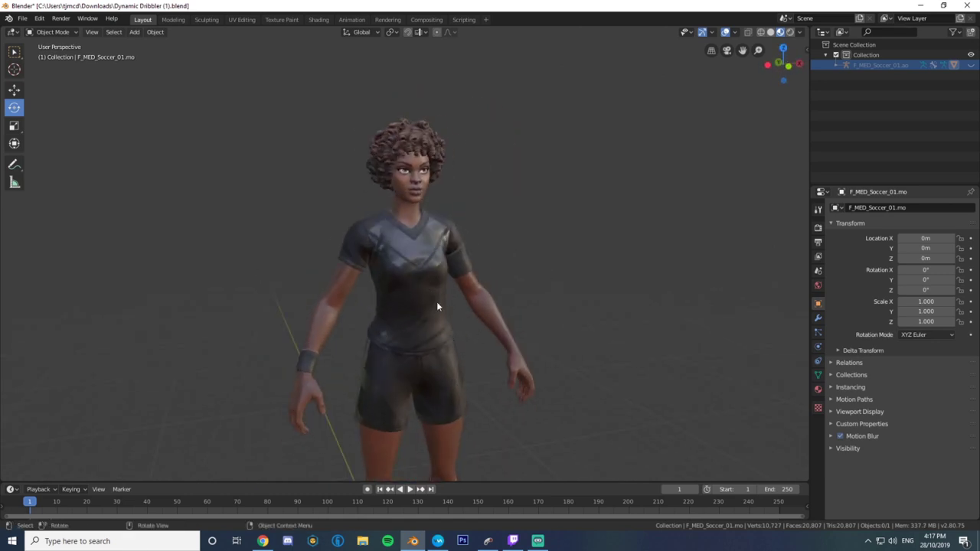
middle_click_drag(432, 302, 416, 297)
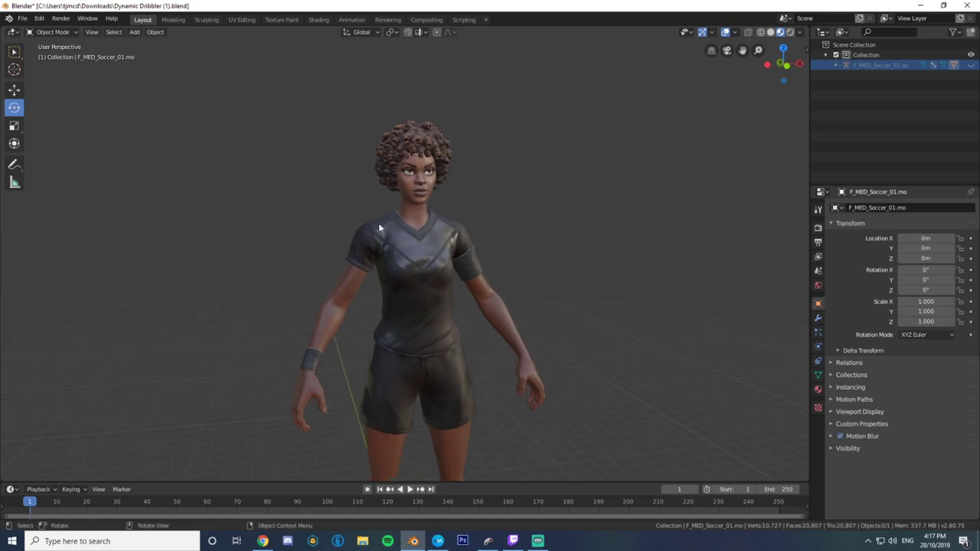
middle_click_drag(450, 262, 349, 265)
left_click(467, 280)
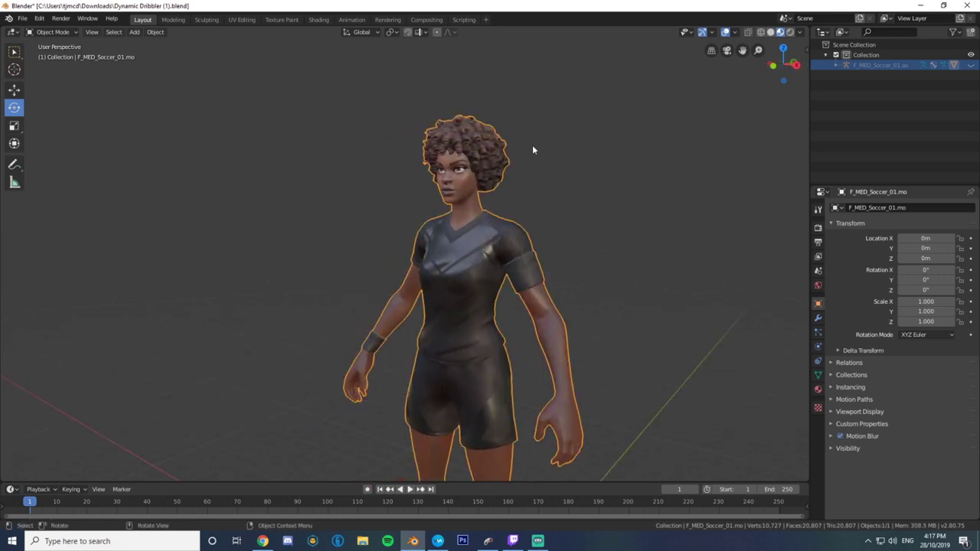
middle_click_drag(533, 145, 545, 123)
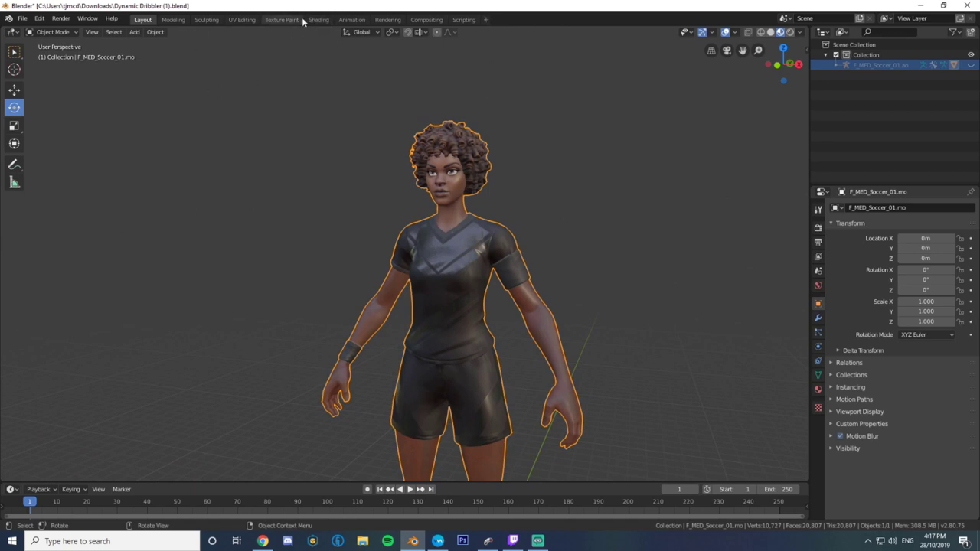
Add an extra Shading workspace from the General presets, delete it, and return to the Layout workspace
left_click(488, 21)
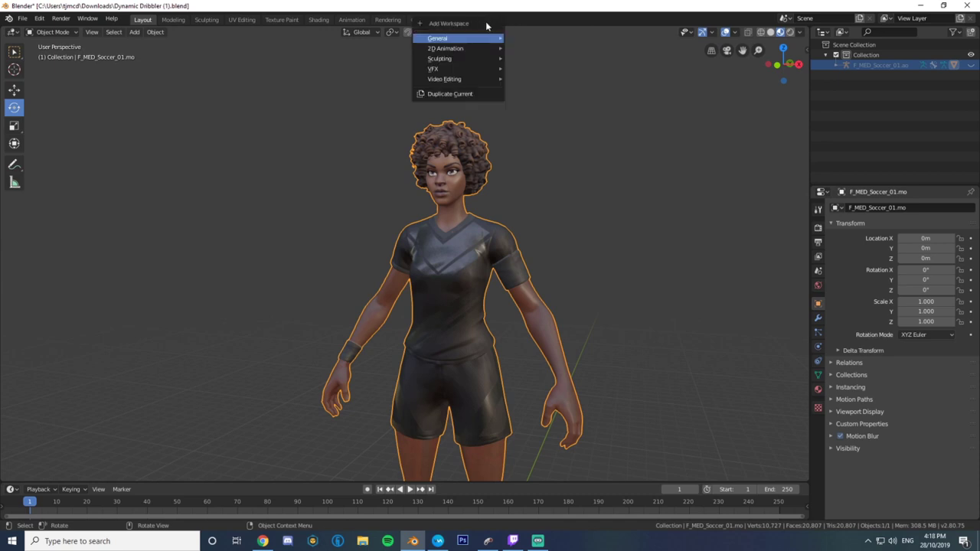
mouse_move(481, 38)
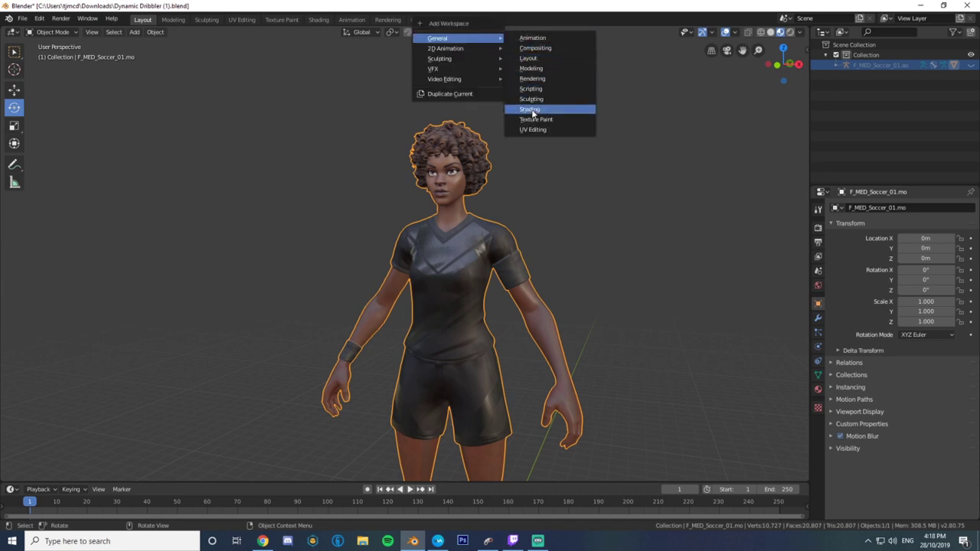
left_click(480, 21)
left_click(486, 20)
mouse_move(479, 41)
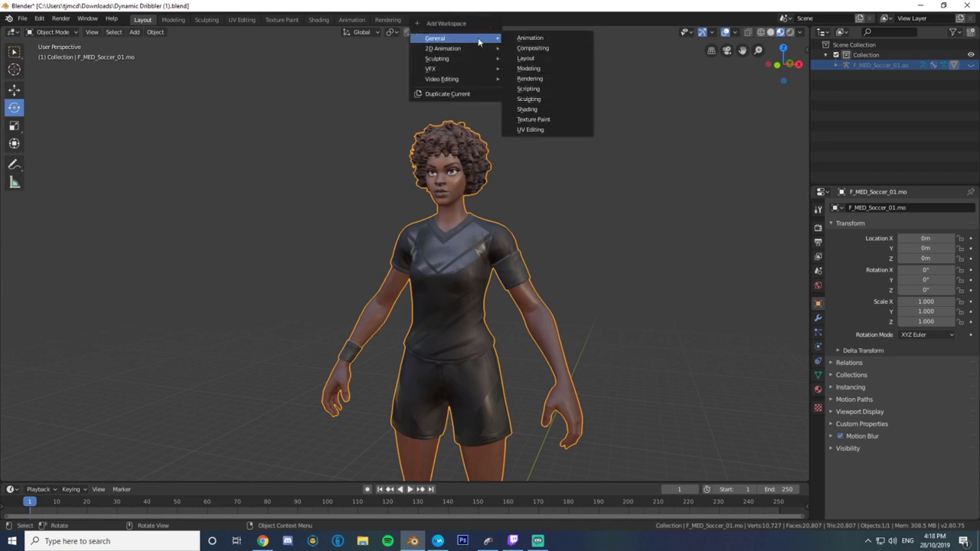
left_click(528, 109)
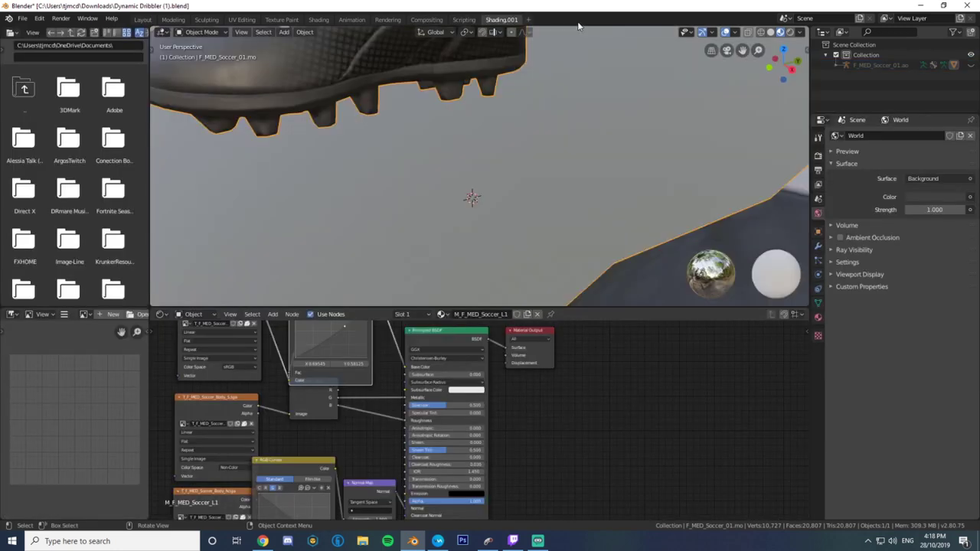
right_click(511, 21)
left_click(460, 44)
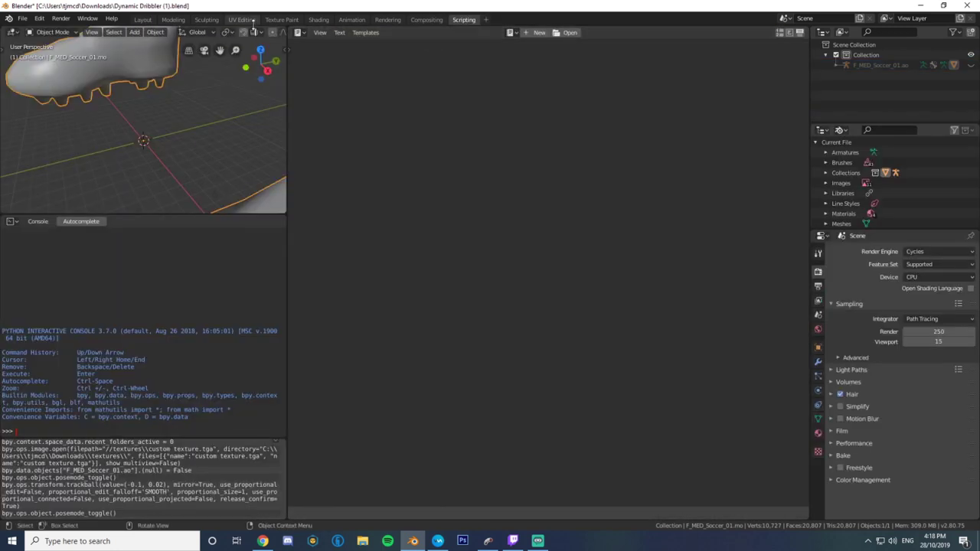
left_click(143, 20)
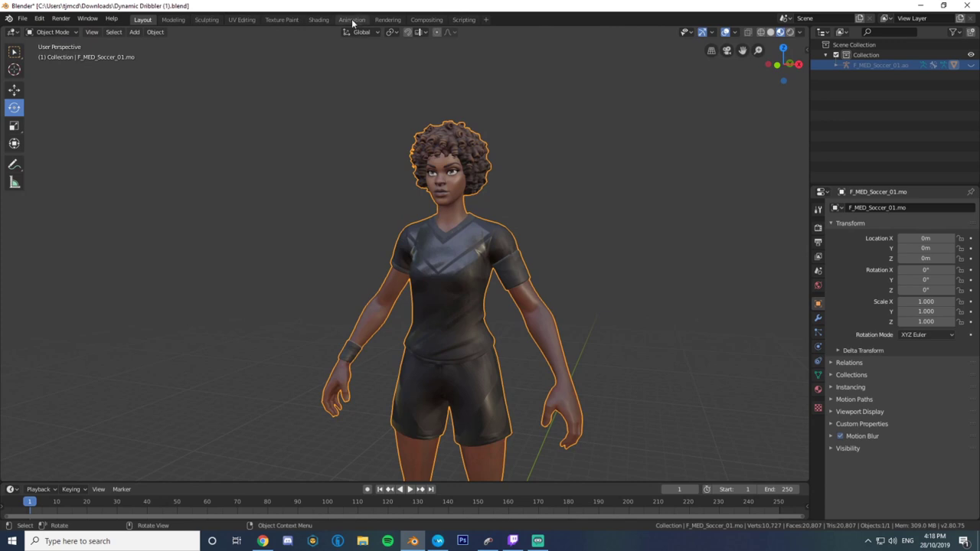
Switch to the existing Shading workspace and select the soccer character's mesh to display its M_F_MED_Soccer_L1 material nodes
left_click(317, 20)
left_click(577, 194)
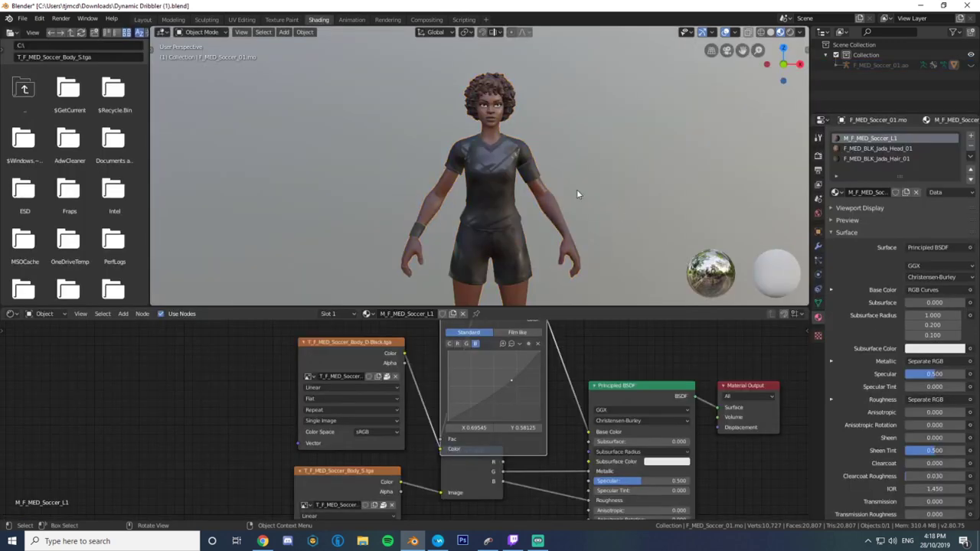
left_click(881, 65)
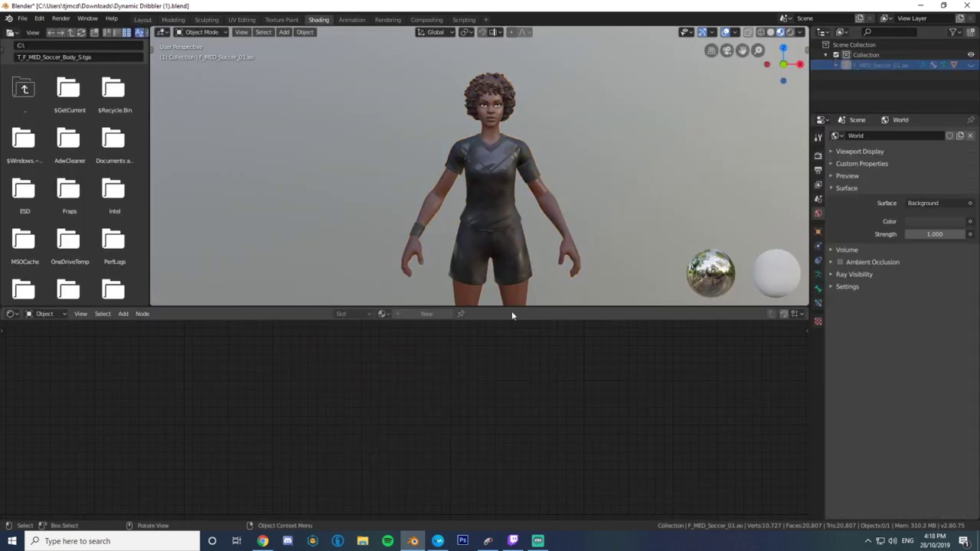
left_click(499, 190)
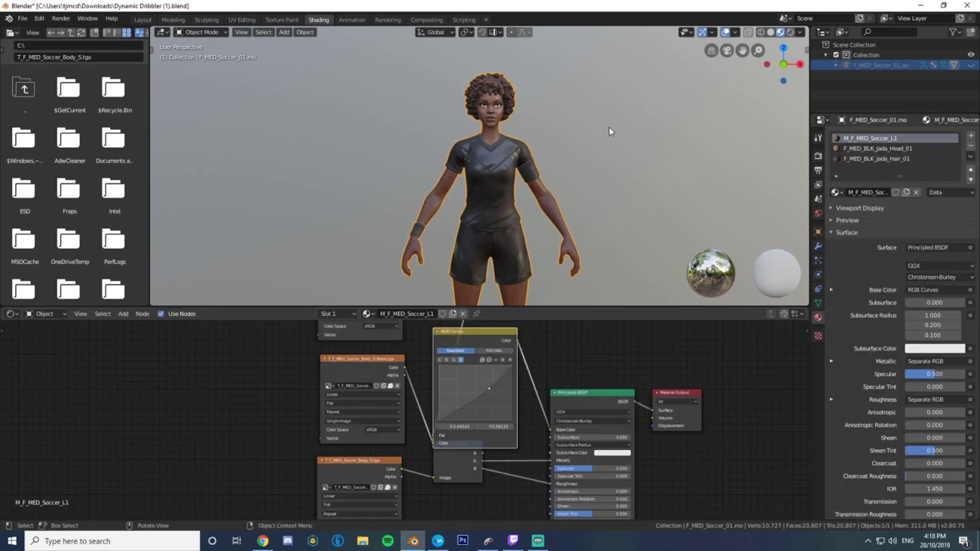
left_click(970, 66)
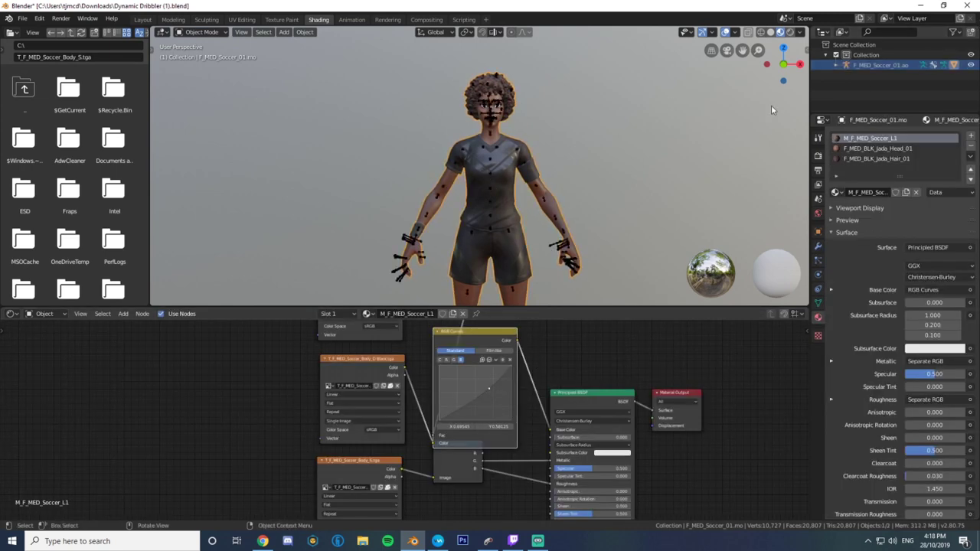
left_click(971, 65)
Examine the overall node layout of the M_F_MED_Soccer_L1 material, from the image textures to the Material Output
middle_click_drag(580, 355, 596, 427)
scroll(608, 393, "down", 8)
middle_click_drag(608, 392, 611, 331)
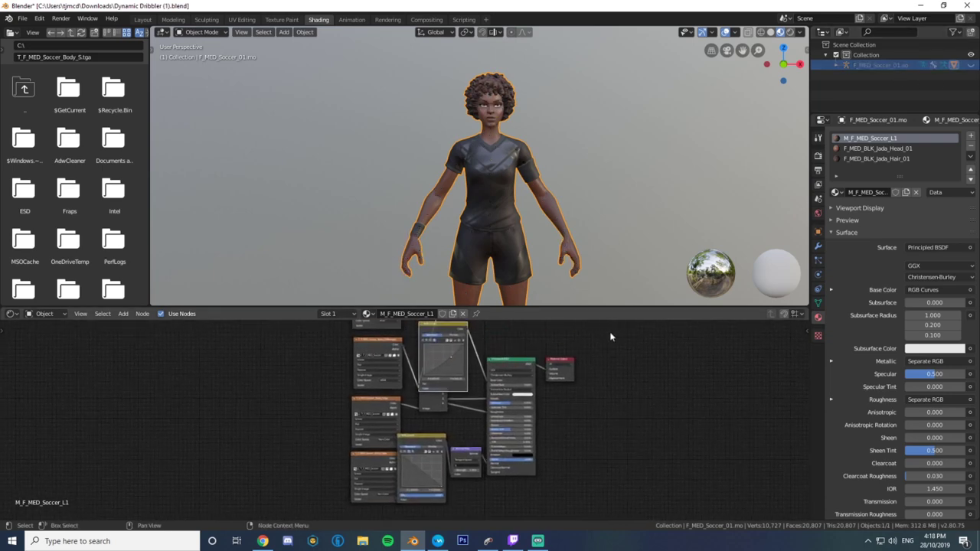
scroll(611, 335, "up", 8)
middle_click_drag(608, 410, 540, 475)
scroll(511, 427, "down", 13)
scroll(540, 476, "up", 8)
middle_click_drag(482, 415, 538, 334)
scroll(539, 334, "down", 4)
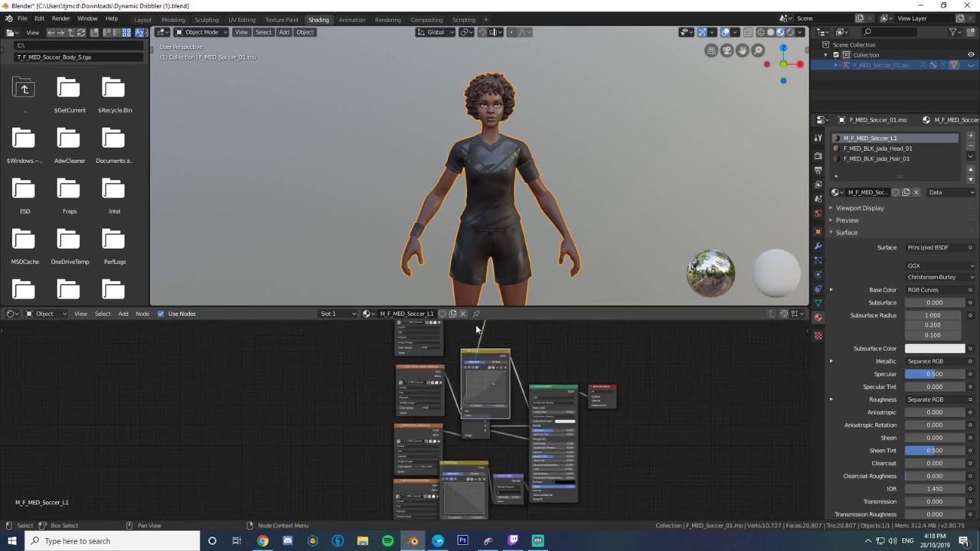
middle_click_drag(477, 329, 495, 518)
middle_click_drag(433, 369, 436, 429)
scroll(430, 510, "down", 3)
middle_click_drag(431, 487, 436, 436)
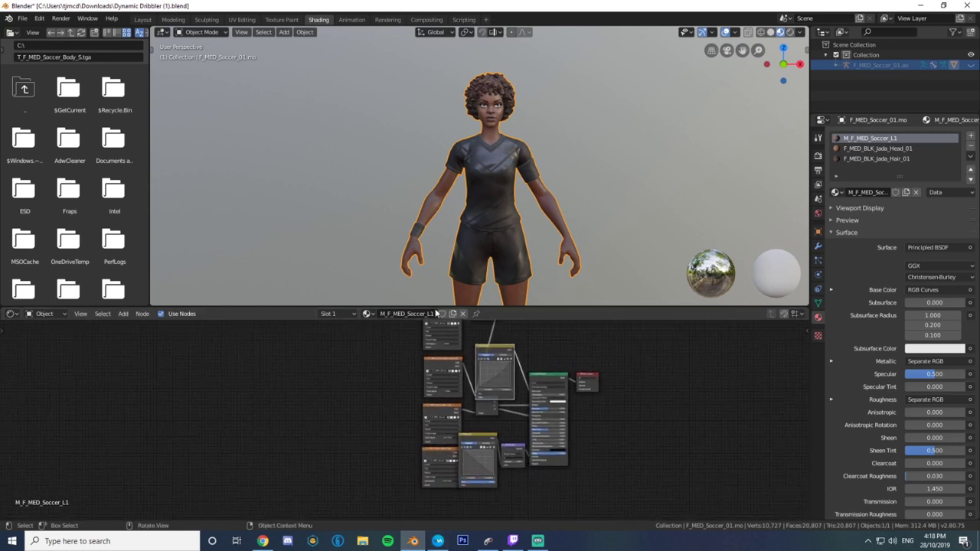
Collapse the T_F_MED_Soccer_Body_S.tga texture node and expand it again
left_click(432, 409)
left_click(433, 457)
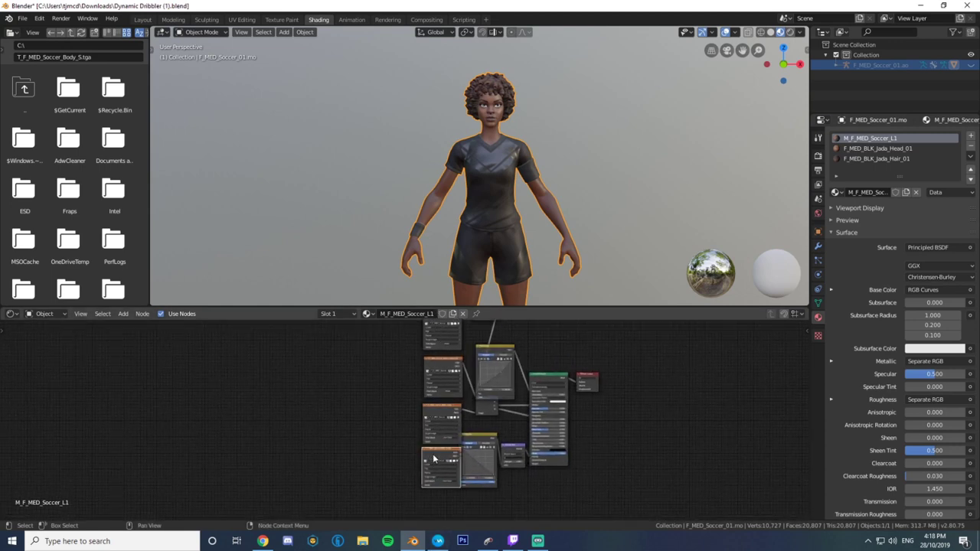
left_click(438, 372)
left_click(434, 413)
key("h")
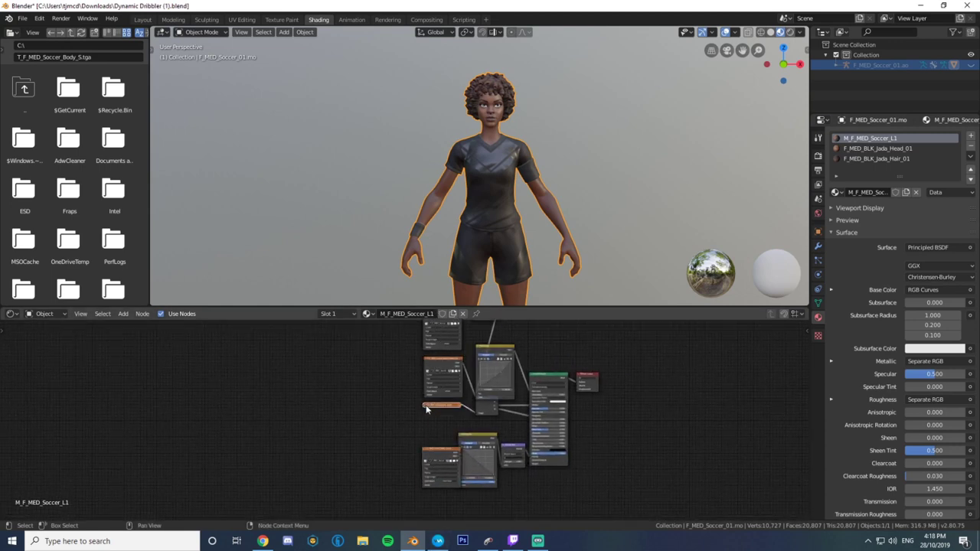
scroll(426, 410, "up", 4)
key("h")
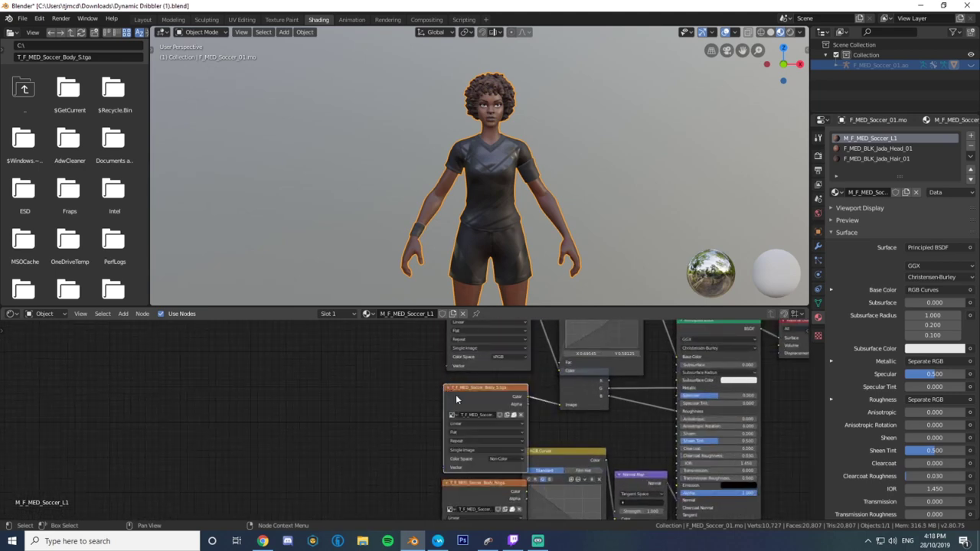
Examine the T_F_MED_Soccer_Body_D Black.tga texture node and its color link into the RGB Curves node
middle_click_drag(499, 344, 476, 487)
middle_click_drag(543, 363, 558, 392)
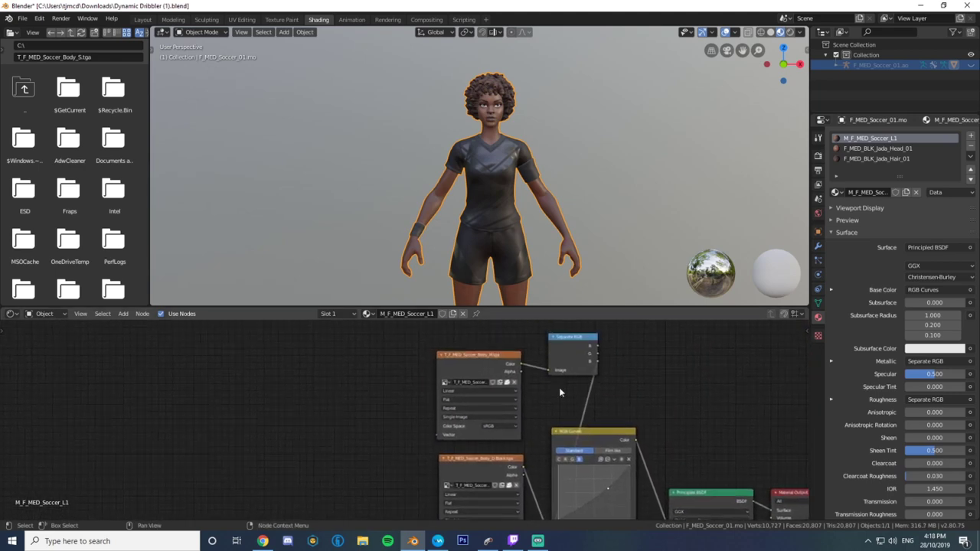
scroll(490, 442, "down", 1)
key("ctrl+z")
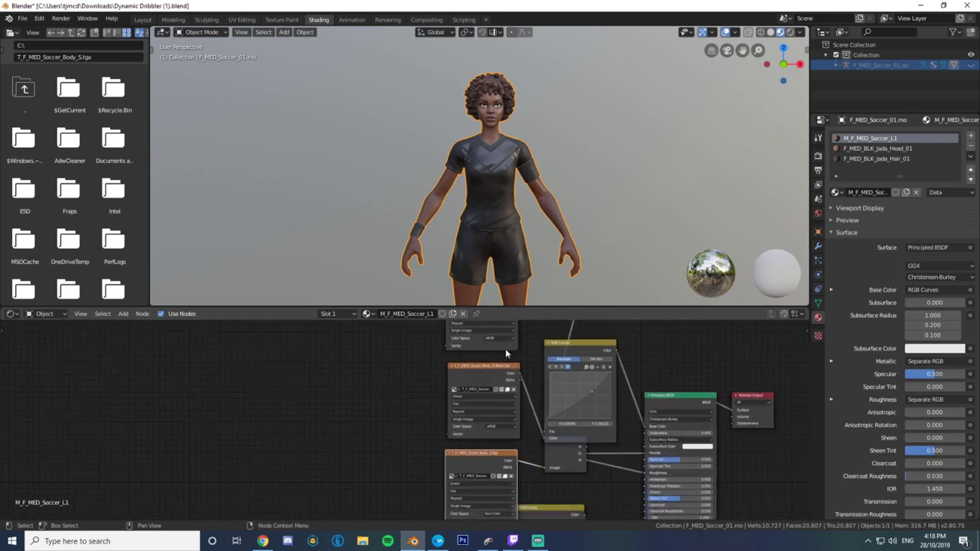
scroll(490, 367, "up", 4)
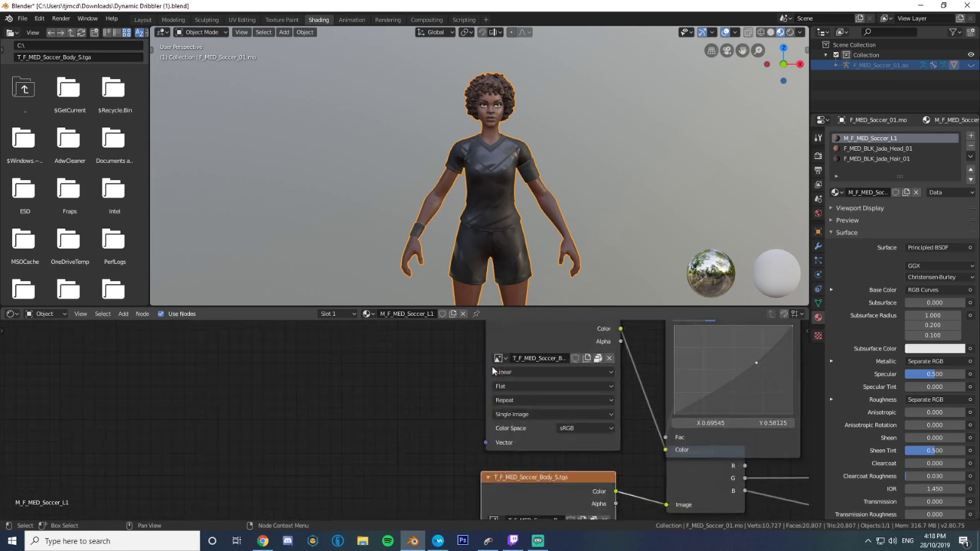
middle_click_drag(487, 471, 402, 435)
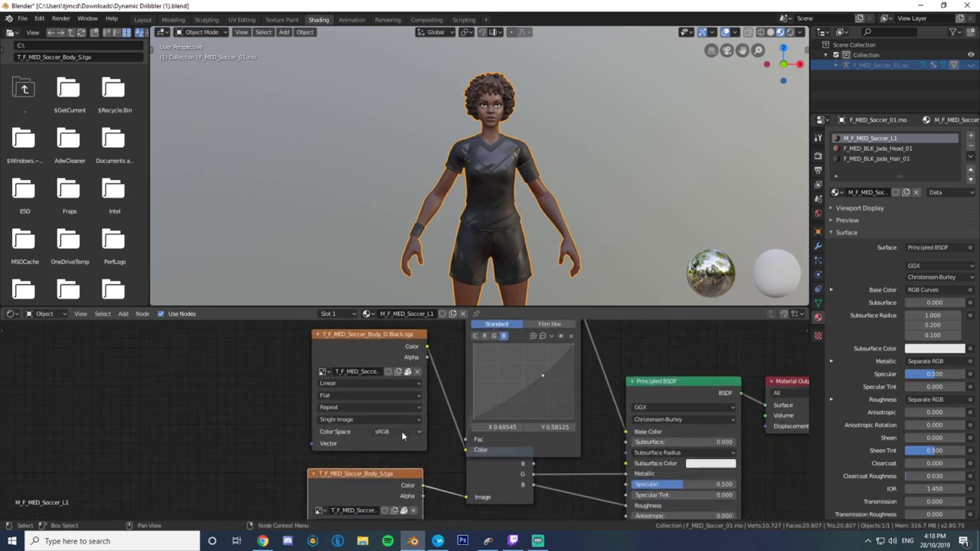
middle_click_drag(556, 458, 535, 456)
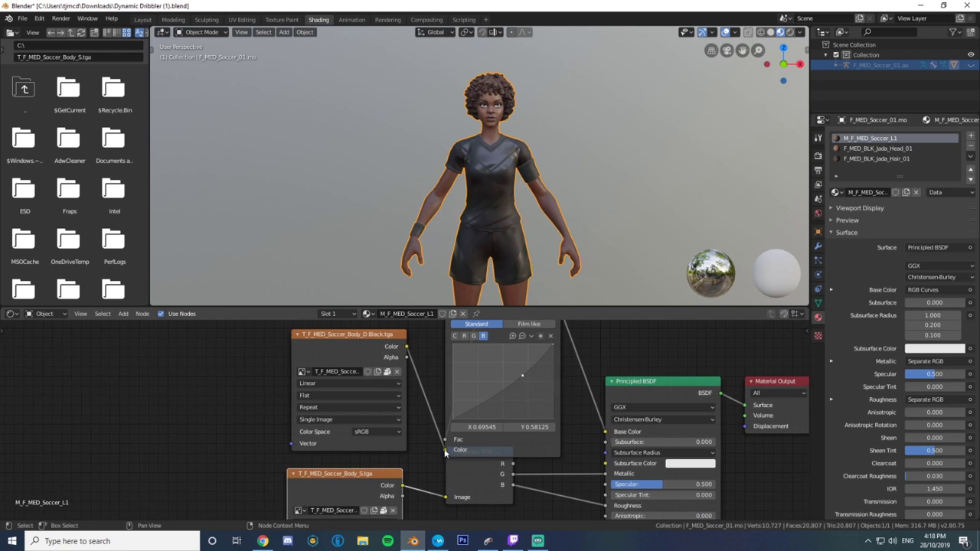
mouse_move(445, 451)
left_mouse_down()
mouse_move(613, 439)
mouse_move(445, 451)
left_mouse_up()
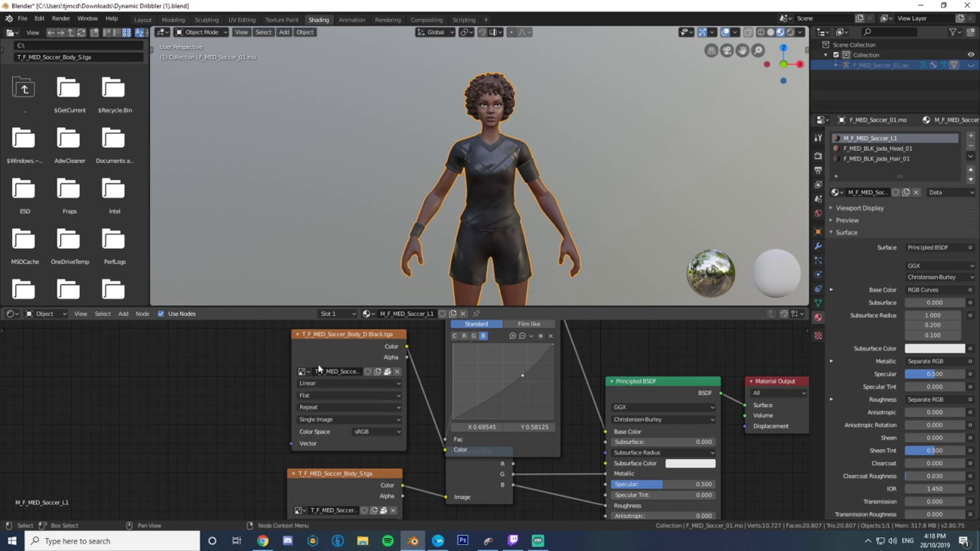
Unpack the T_F_MED_Soccer_Body_D Black.tga image by writing the file to the current directory, overwriting any existing file
left_click(370, 355)
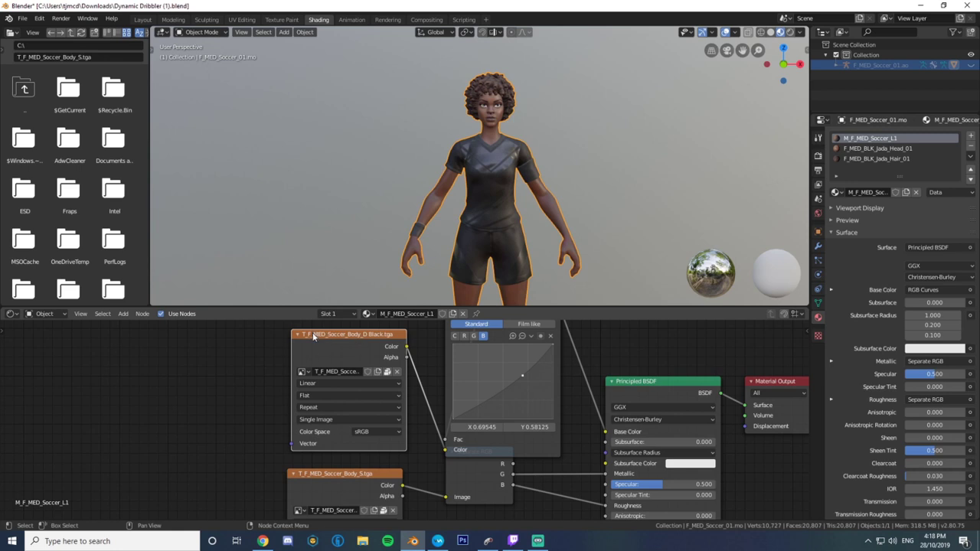
left_click(388, 373)
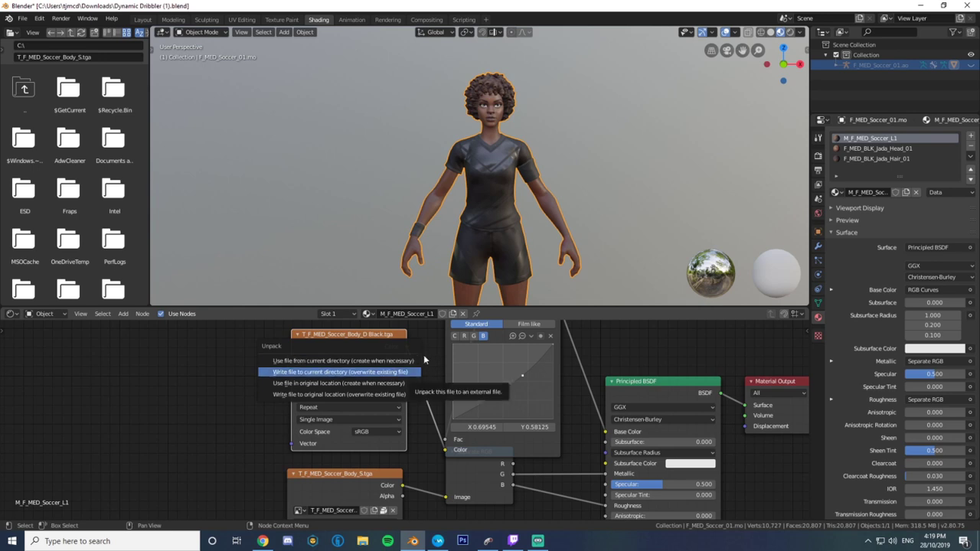
left_click(389, 373)
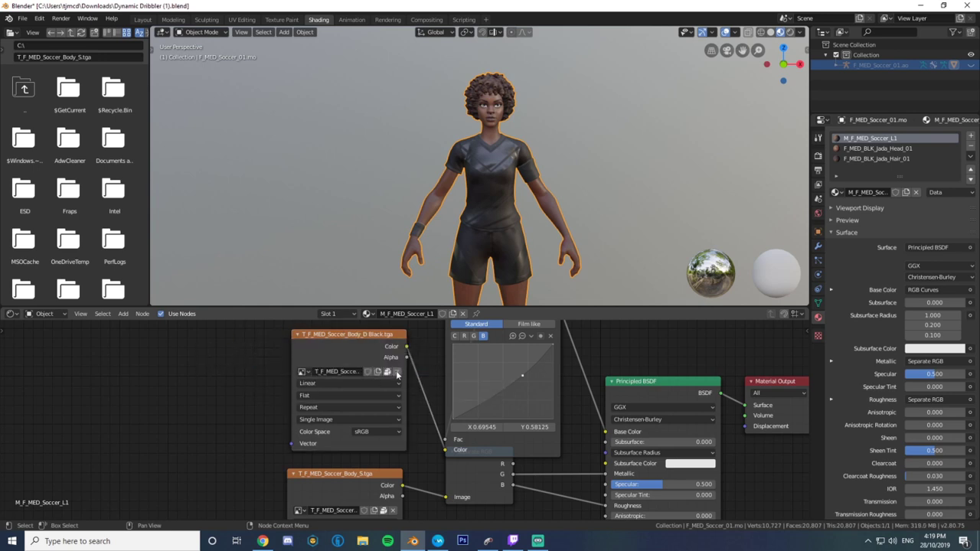
left_click(393, 373)
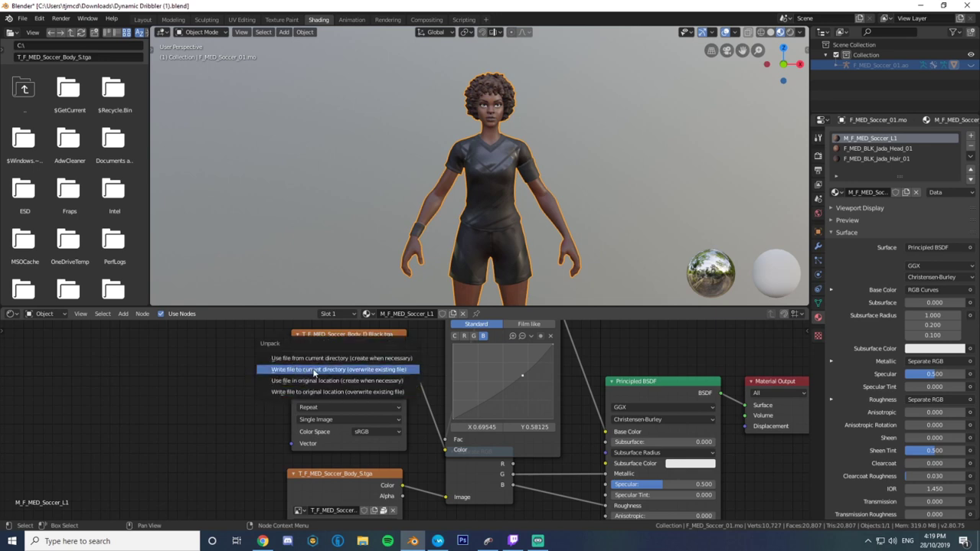
left_click(313, 372)
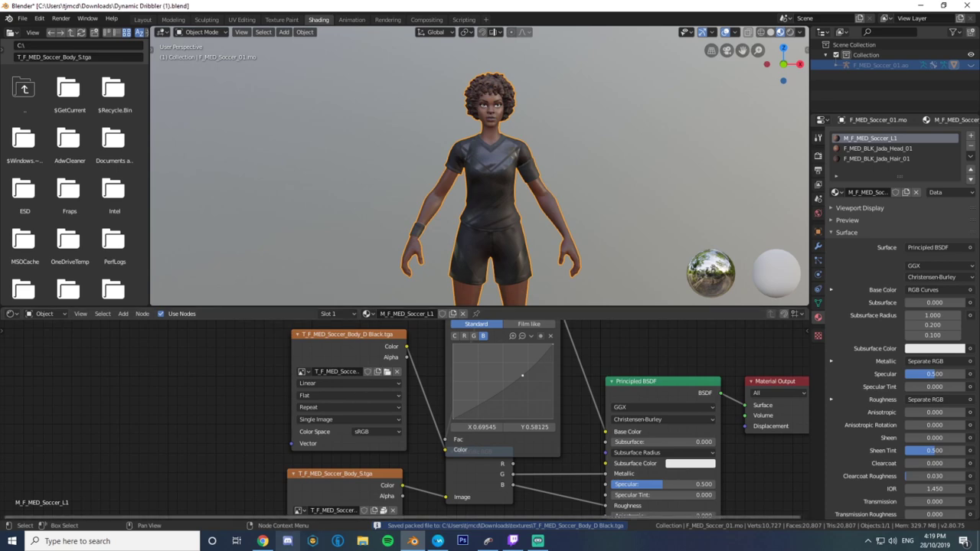
Switch to File Explorer and open the textures folder inside Downloads to look through the texture files
left_click(360, 542)
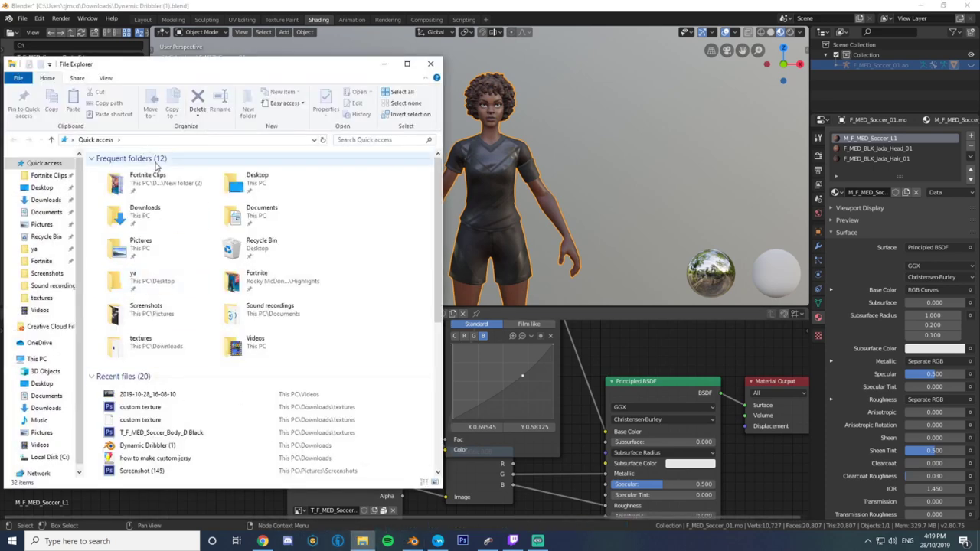
double_click(170, 222)
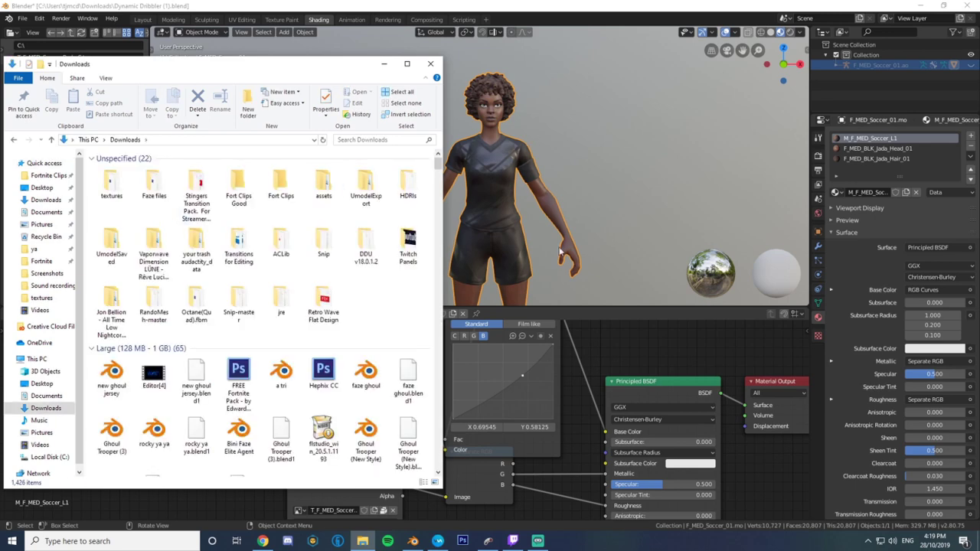
double_click(107, 184)
scroll(197, 299, "down", 3)
scroll(196, 306, "up", 3)
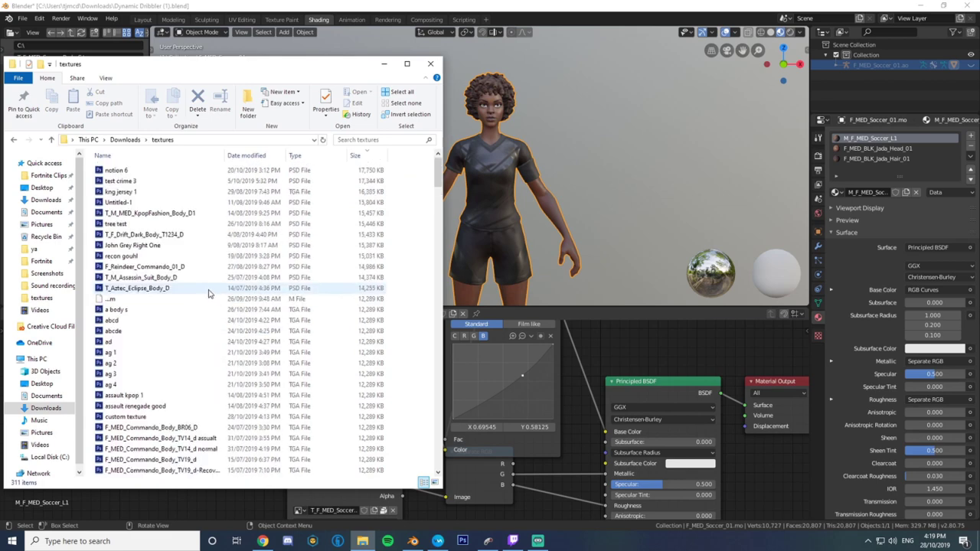
Search the textures folder for T_F and open the T_F_MED_Soccer_Body_D Black texture in Photoshop
scroll(142, 266, "down", 2)
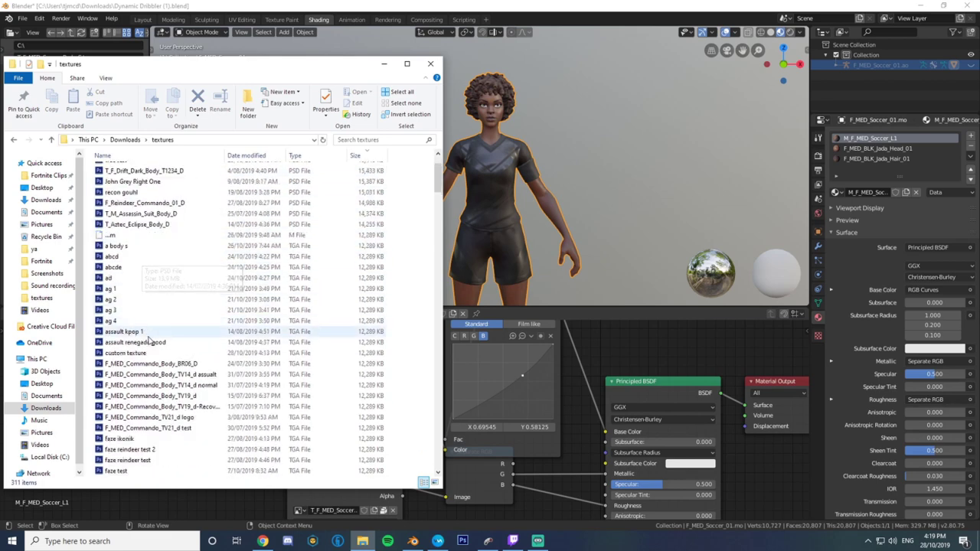
scroll(222, 298, "down", 2)
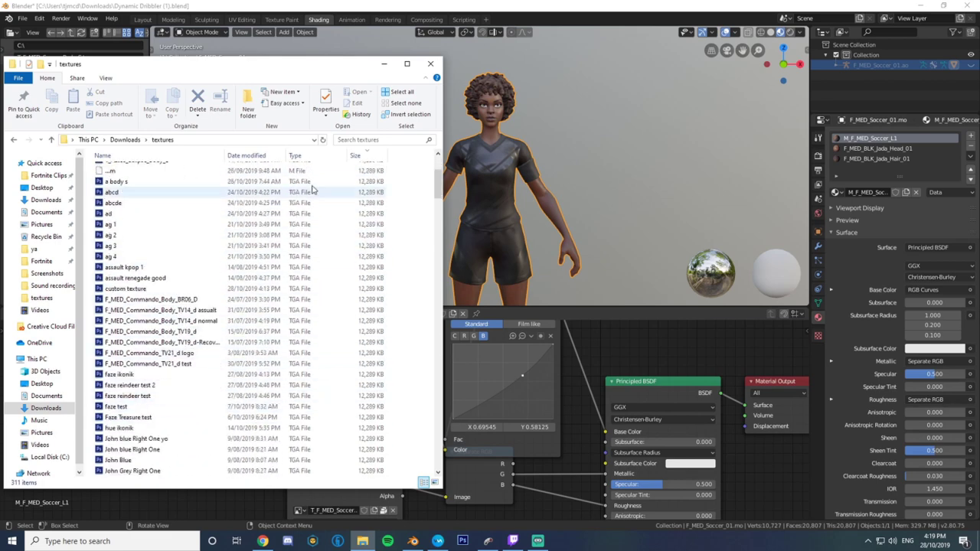
left_click(387, 141)
left_click_drag(322, 65, 781, 91)
type("T_F")
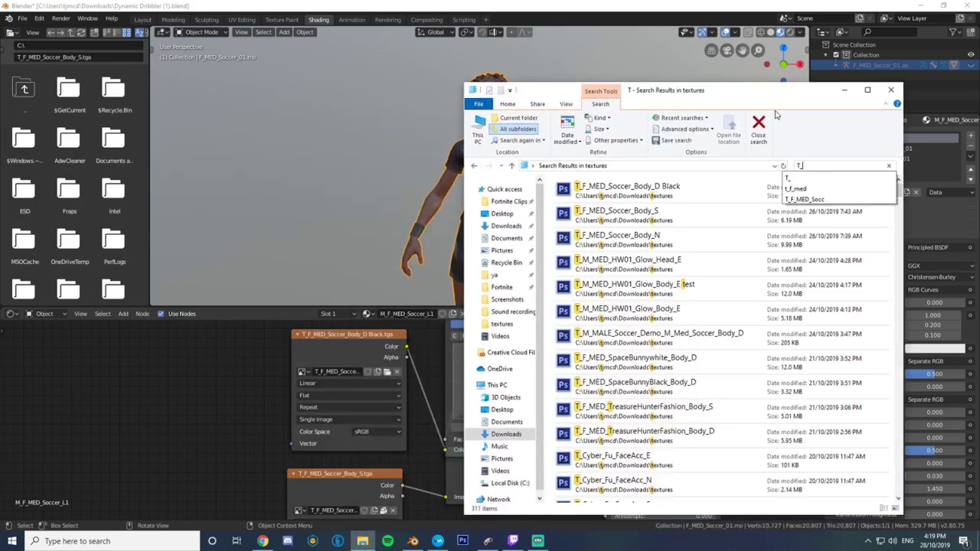
left_click(684, 185)
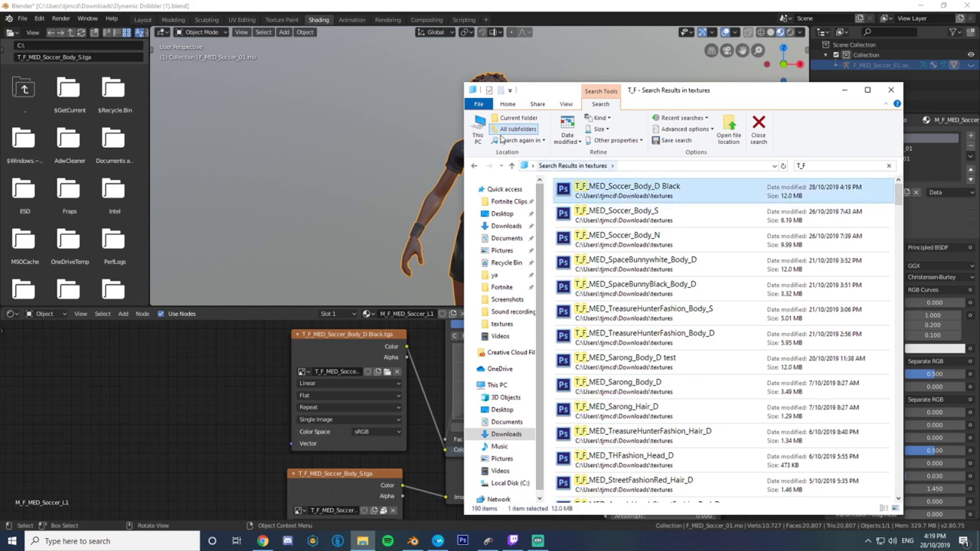
key("Return")
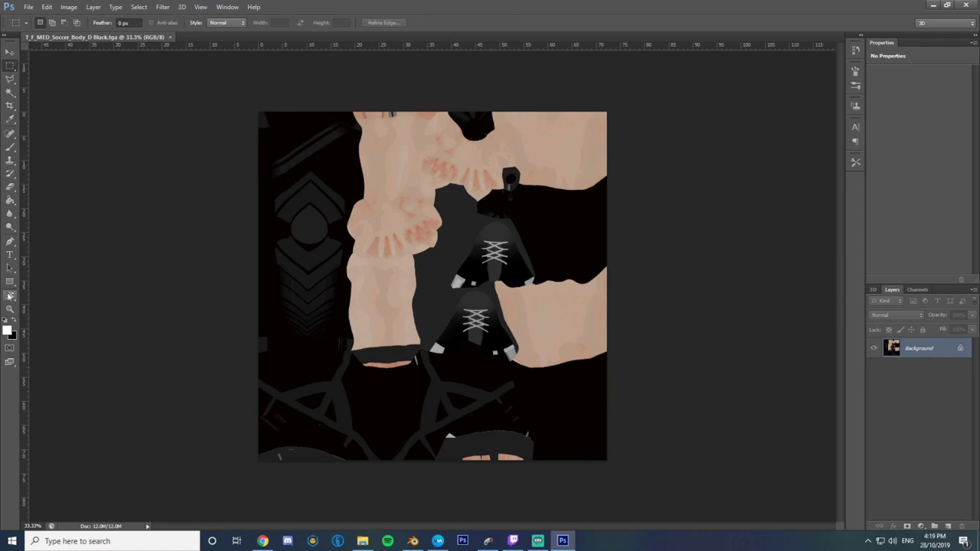
Rotate the canvas view of the body texture by 180° with the Rotate View tool
left_click(11, 297)
left_click_drag(241, 268, 329, 282)
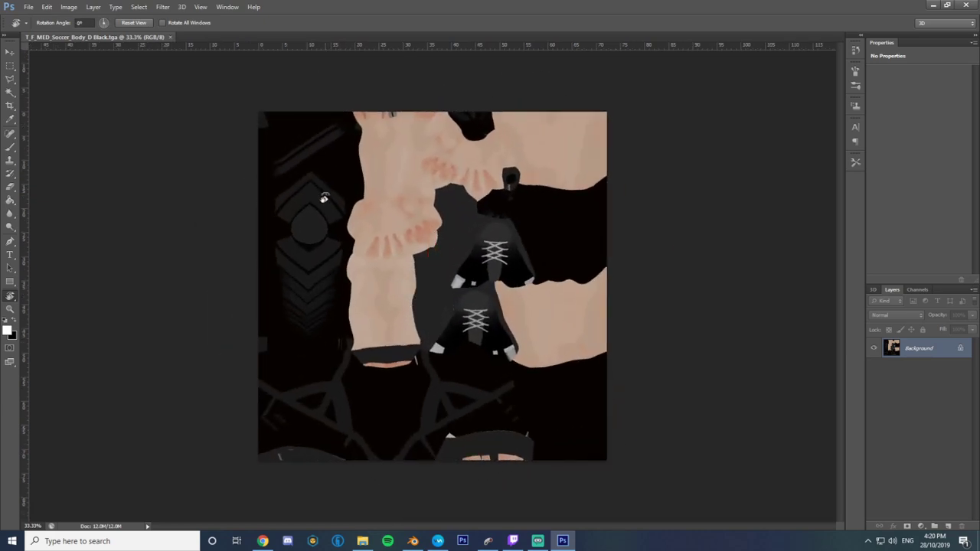
left_click_drag(325, 198, 340, 247)
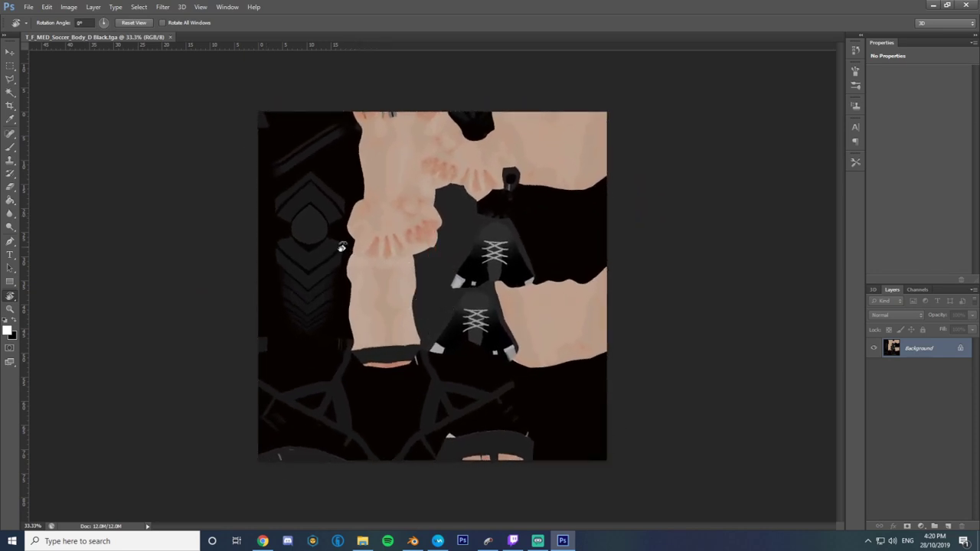
left_click(10, 52)
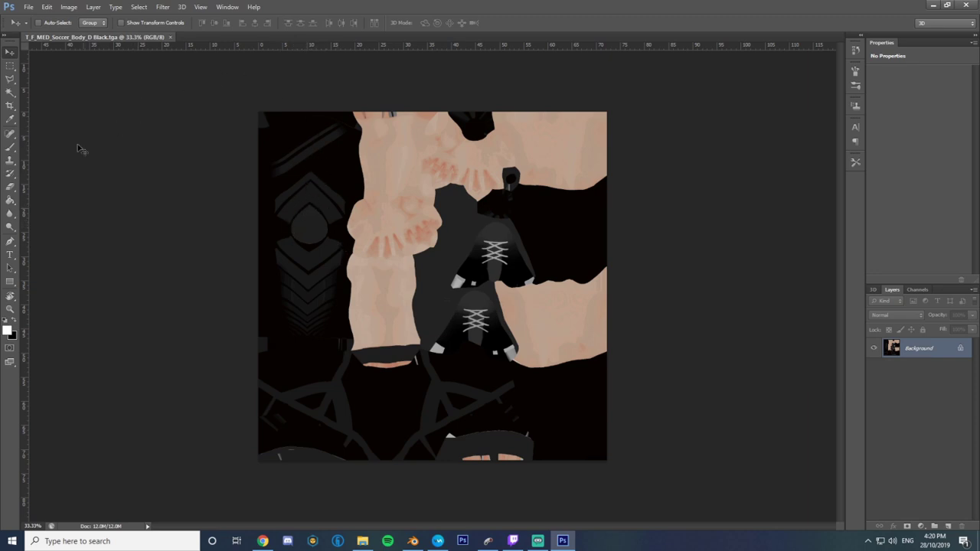
left_click(10, 297)
left_click_drag(84, 253, 605, 341)
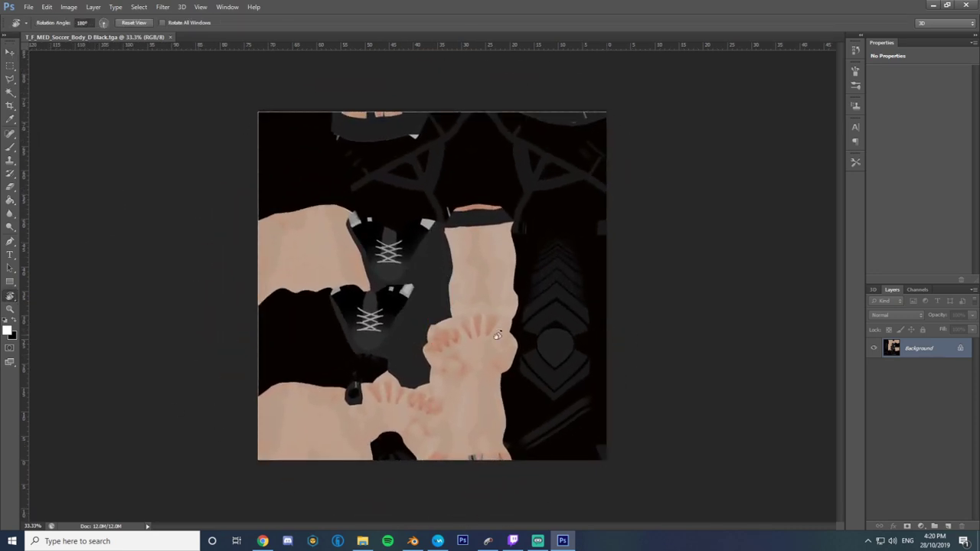
left_click(27, 7)
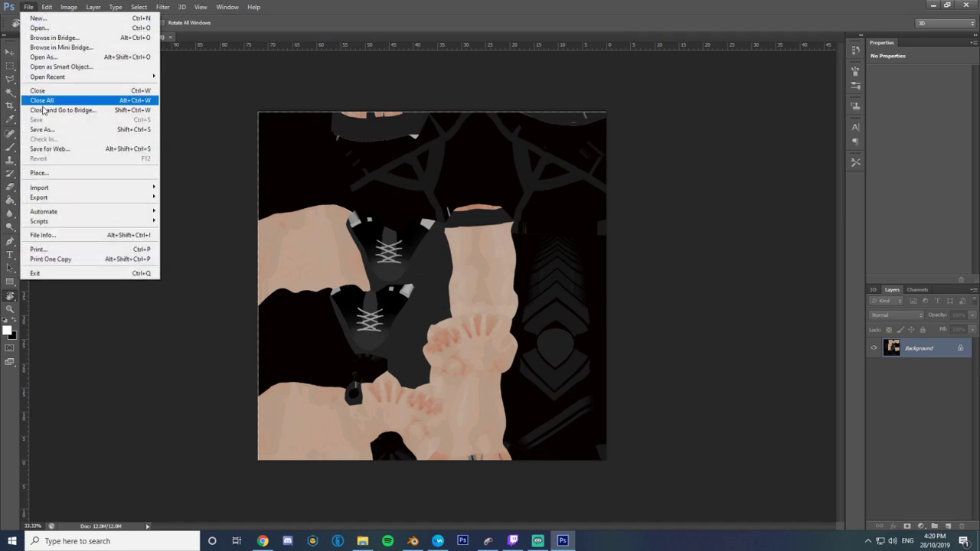
left_click(46, 171)
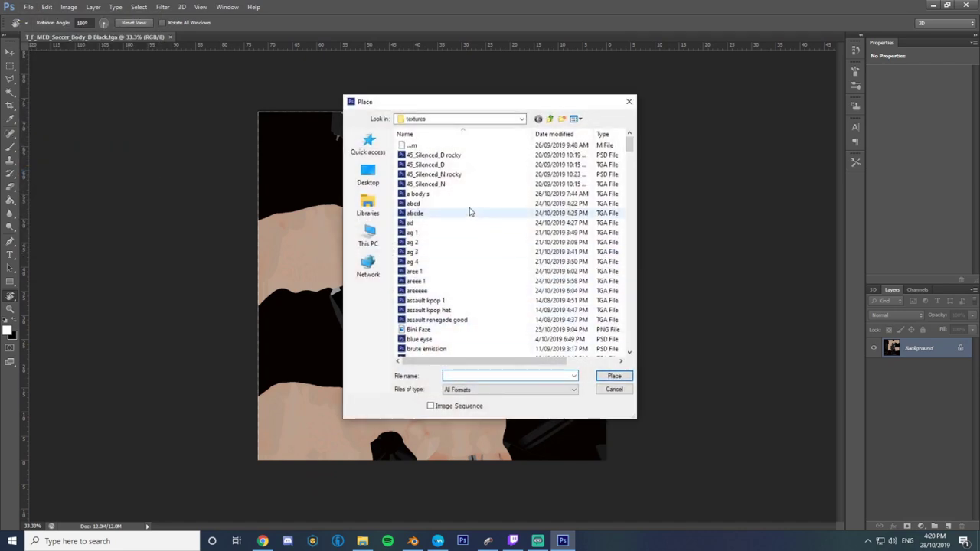
left_click(369, 236)
left_click(385, 173)
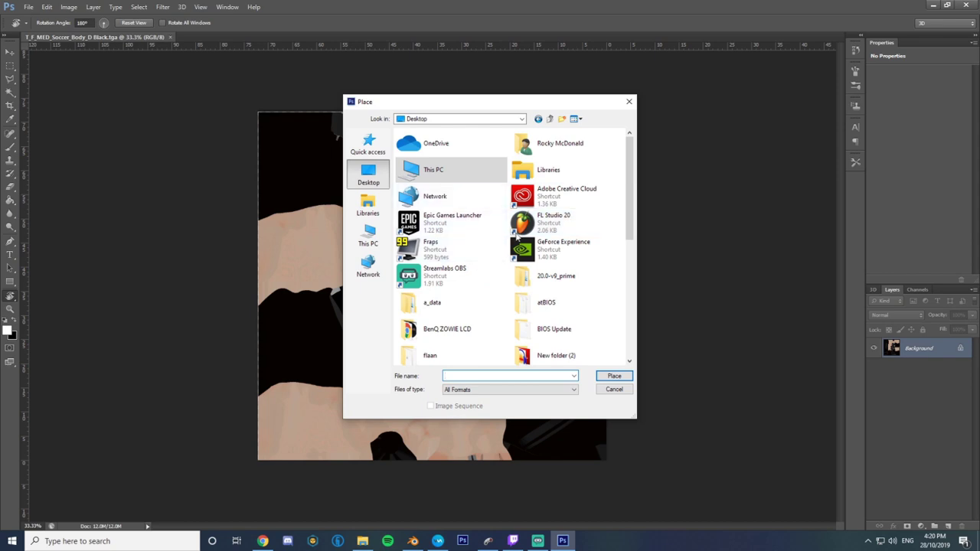
left_click(384, 244)
double_click(544, 184)
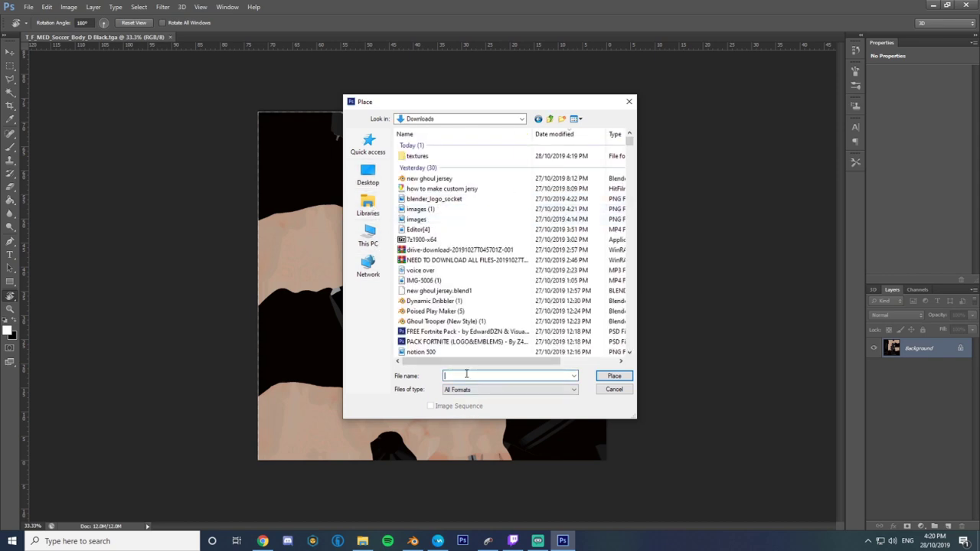
type("ro")
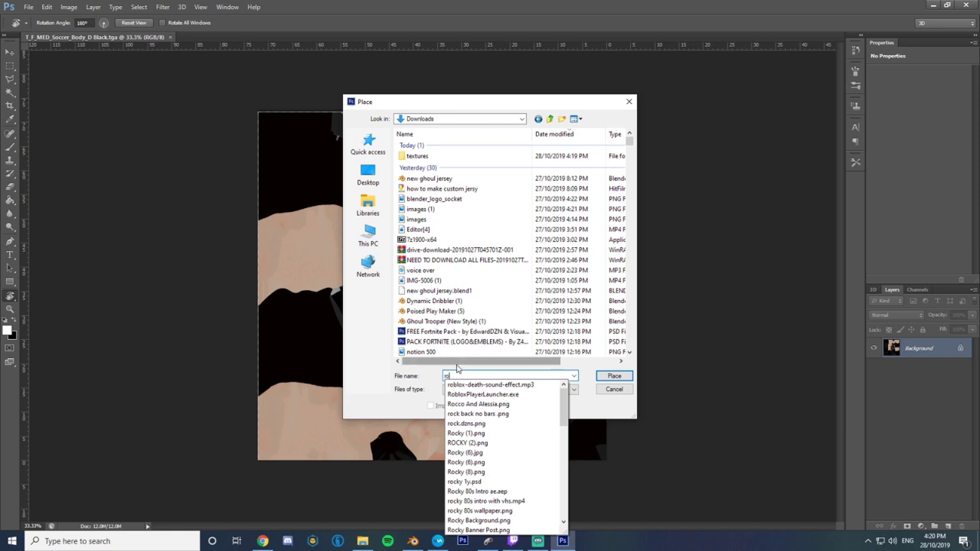
left_click(606, 391)
Add the jersey name as white Burbank Big text on the black shirt area, just below the chevron emblem
left_click(10, 255)
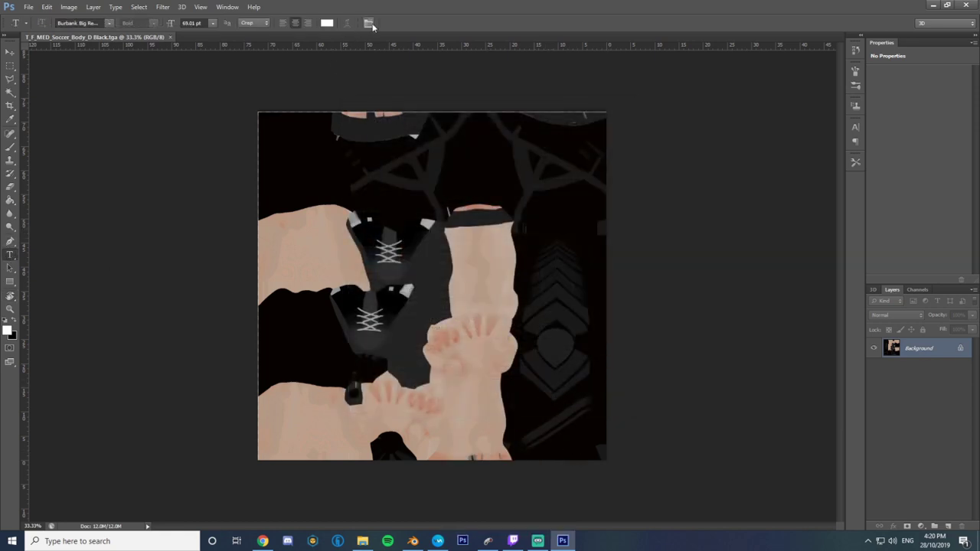
left_click(370, 23)
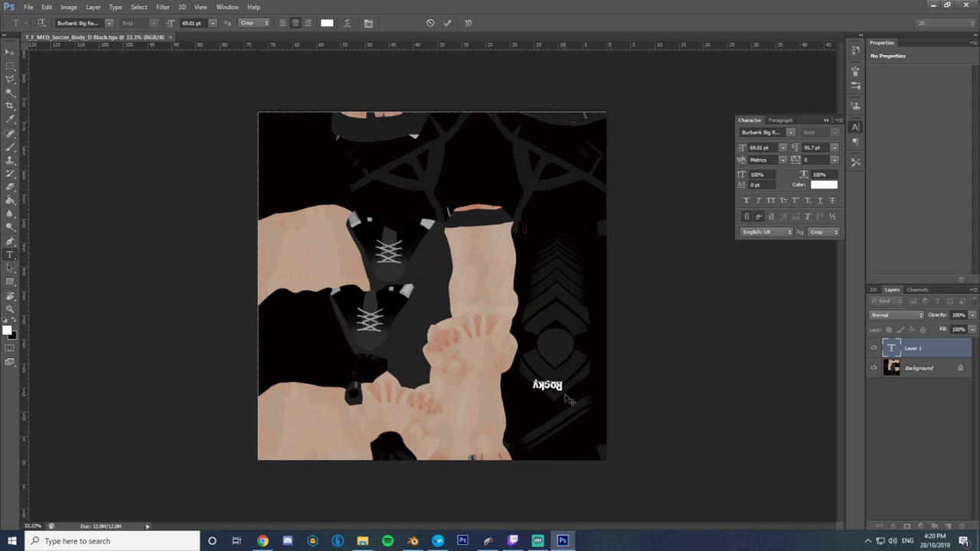
left_click(448, 24)
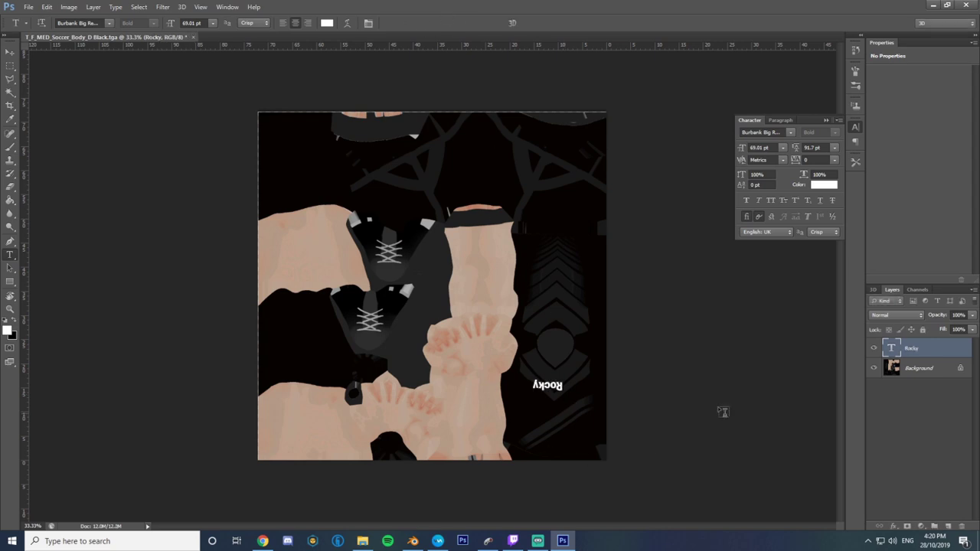
Flip the jersey name text horizontally and vertically, and nudge it to centre it beneath the chevron emblem
key("ctrl+t")
right_click(554, 387)
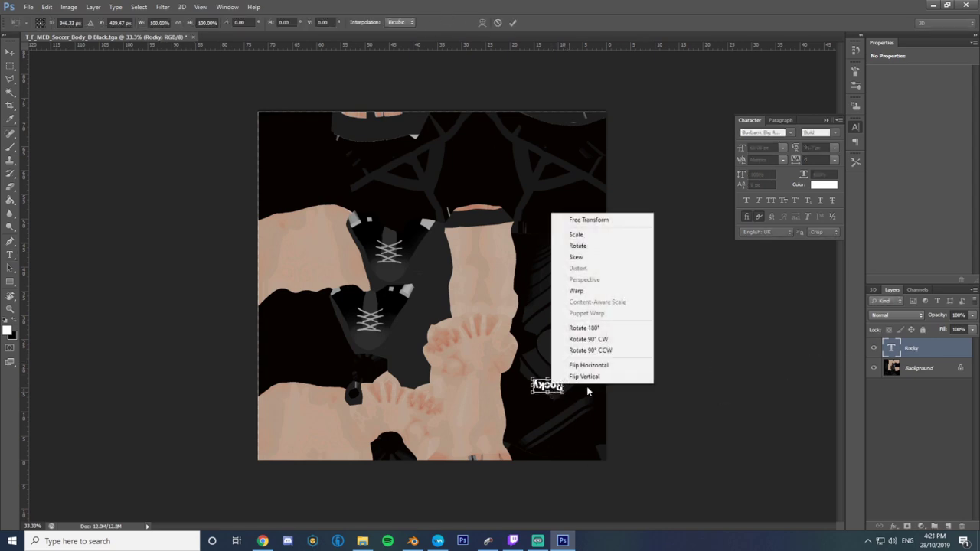
left_click(591, 368)
right_click(555, 385)
left_click(578, 380)
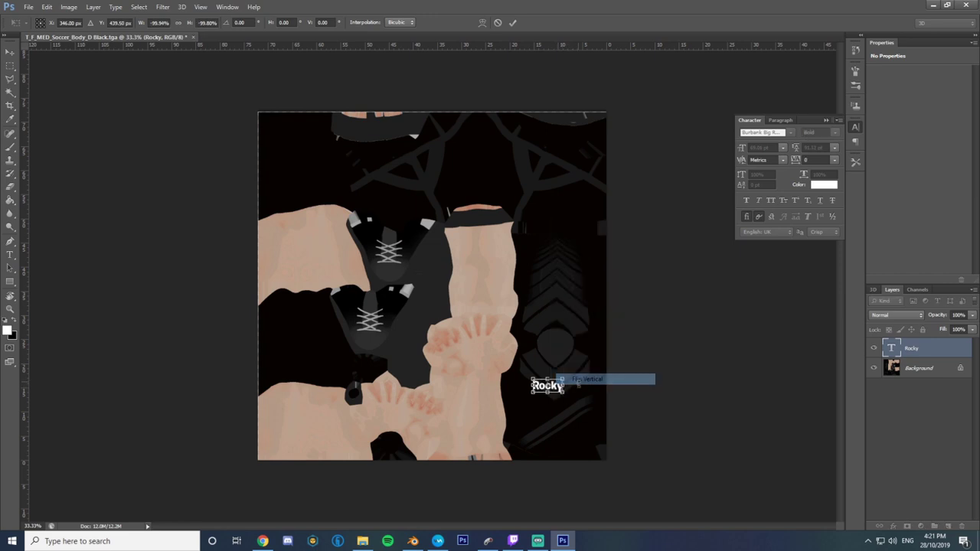
left_click(512, 23)
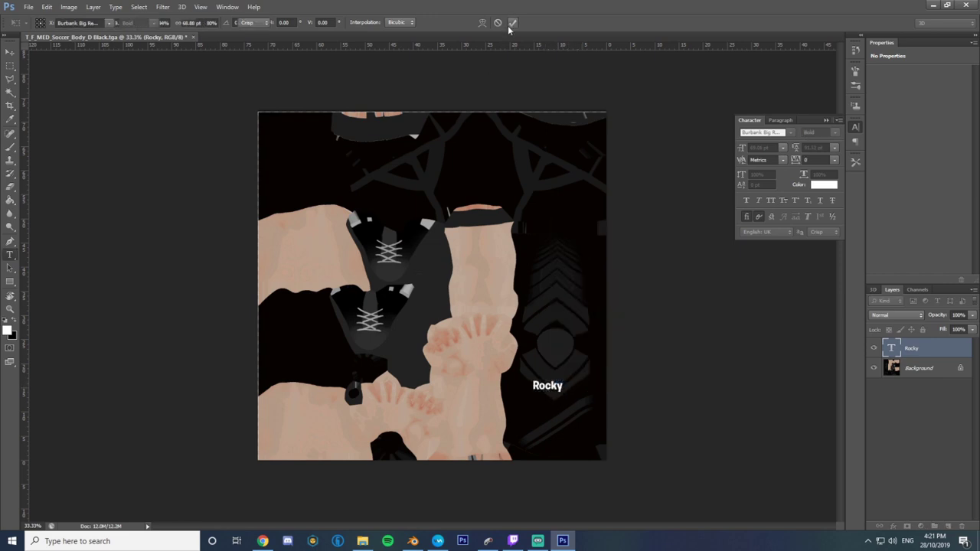
left_click(8, 53)
left_click_drag(567, 389, 572, 392)
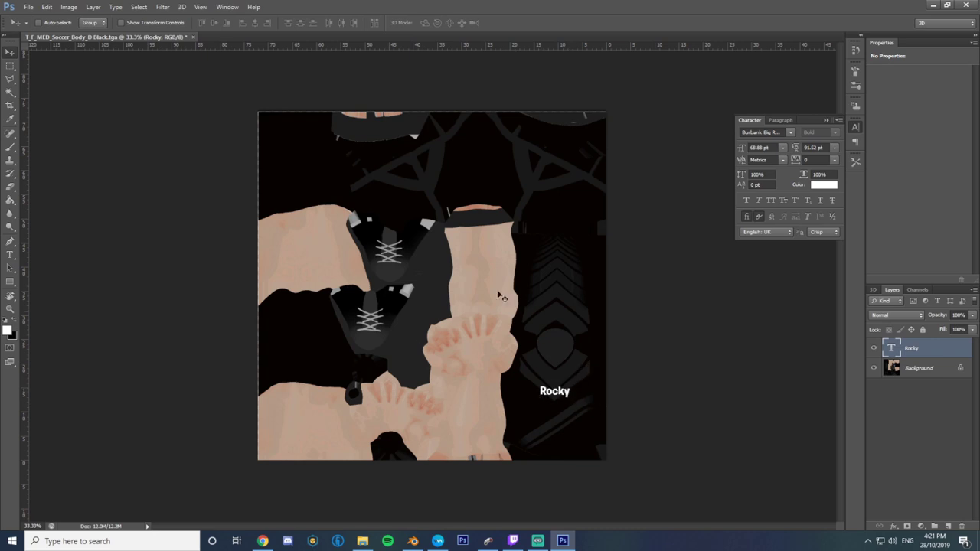
Save a Targa copy as T_F_MED_Soccer_Body_D Black.tga in the textures folder, replacing the existing file
left_click(29, 7)
left_click(46, 132)
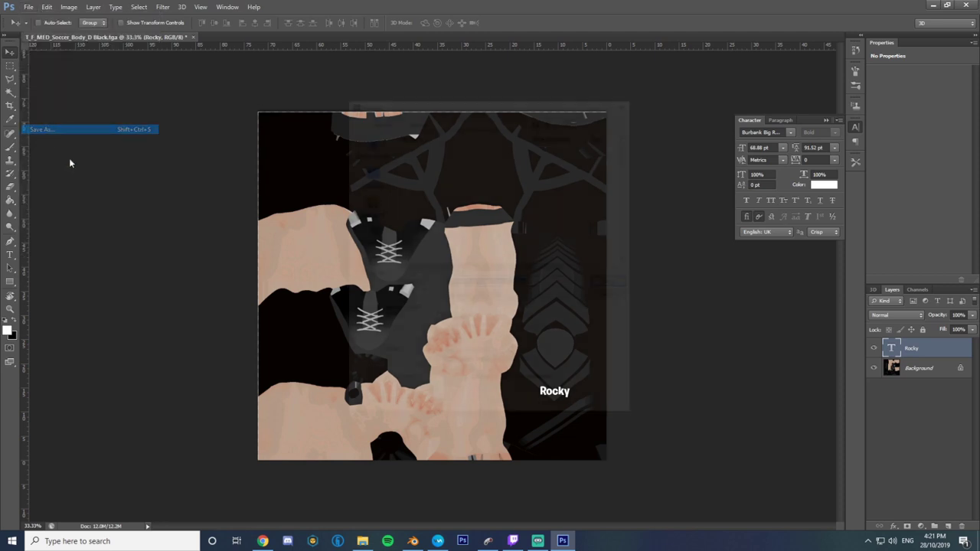
left_click(527, 296)
left_click(502, 439)
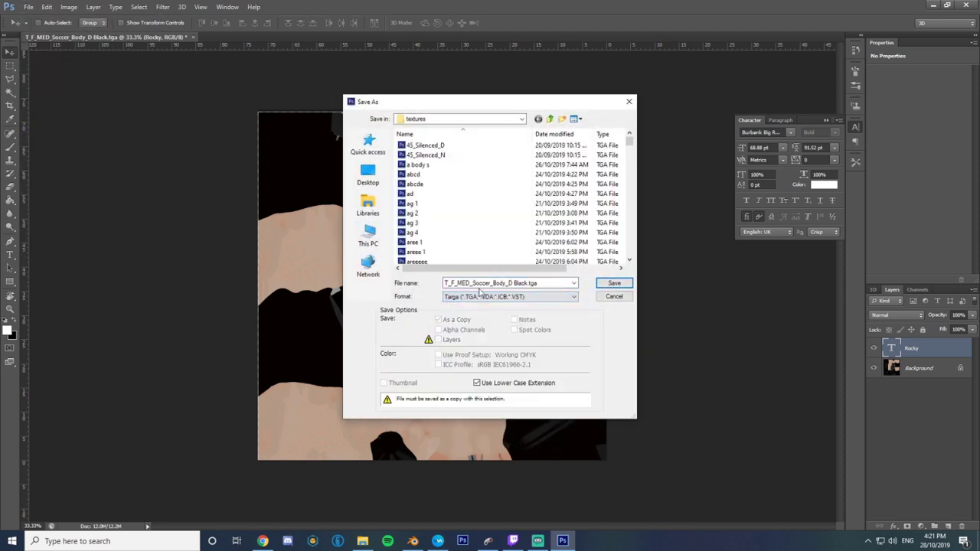
left_click(615, 283)
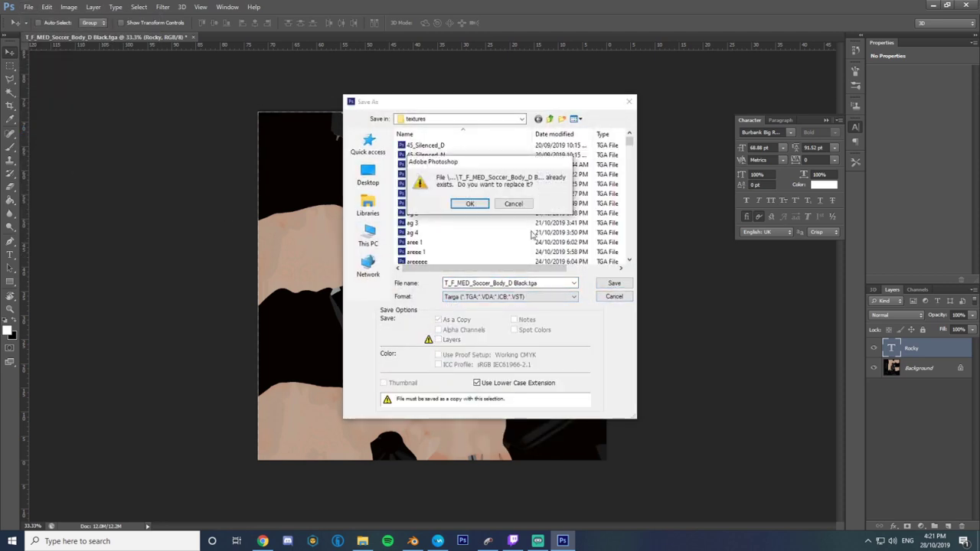
left_click(470, 204)
left_click(512, 178)
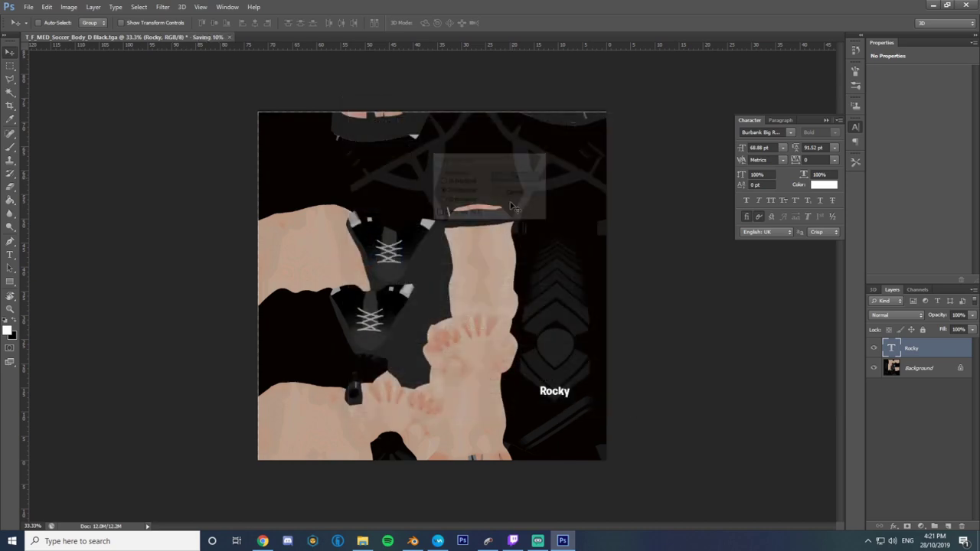
Switch to Blender and reload T_F_MED_Soccer_Body_D Black.tga from the textures folder into its image texture node
left_click(413, 541)
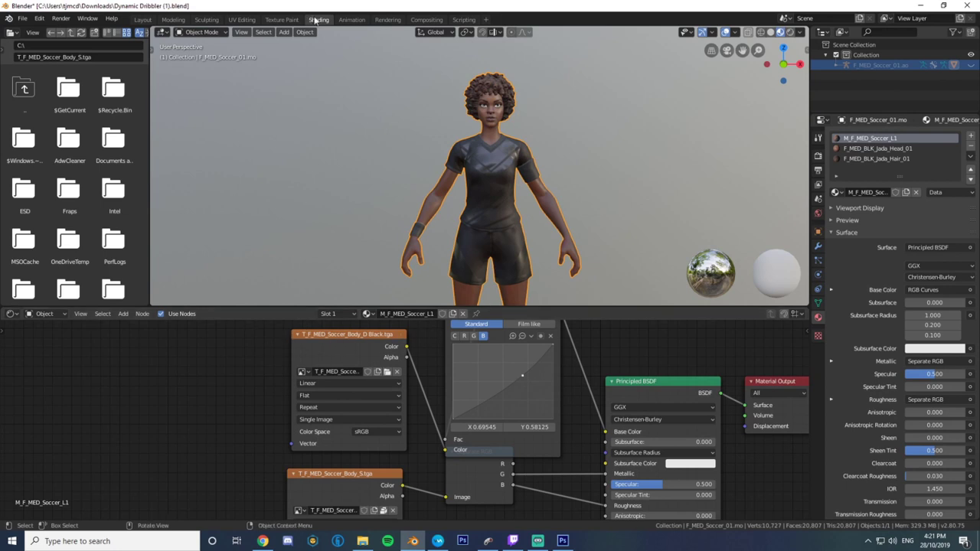
left_click(397, 373)
left_click(376, 373)
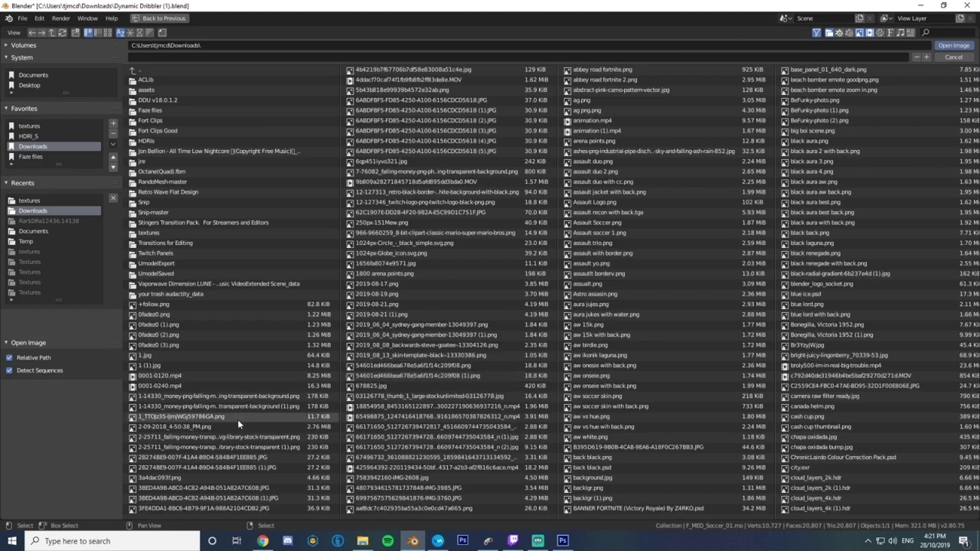
left_click(34, 200)
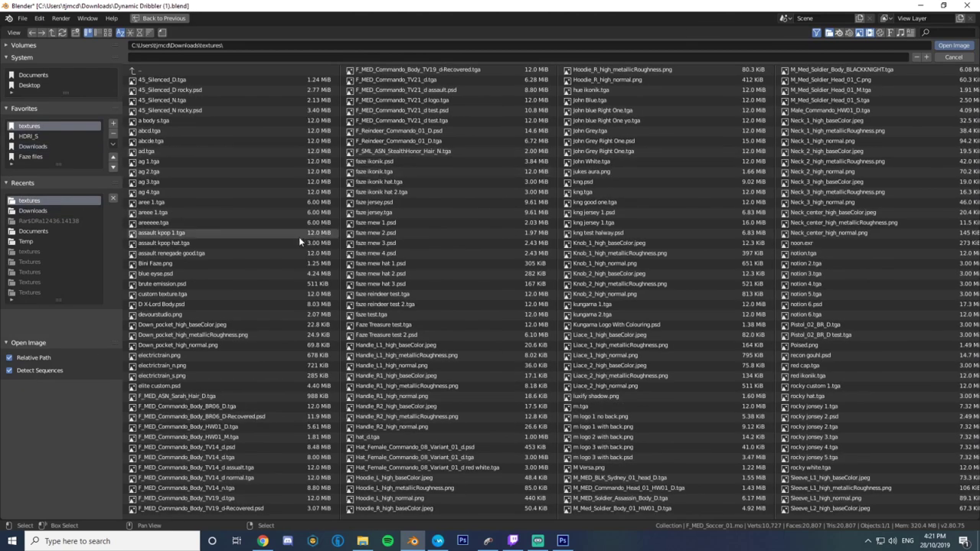
scroll(560, 286, "down", 8)
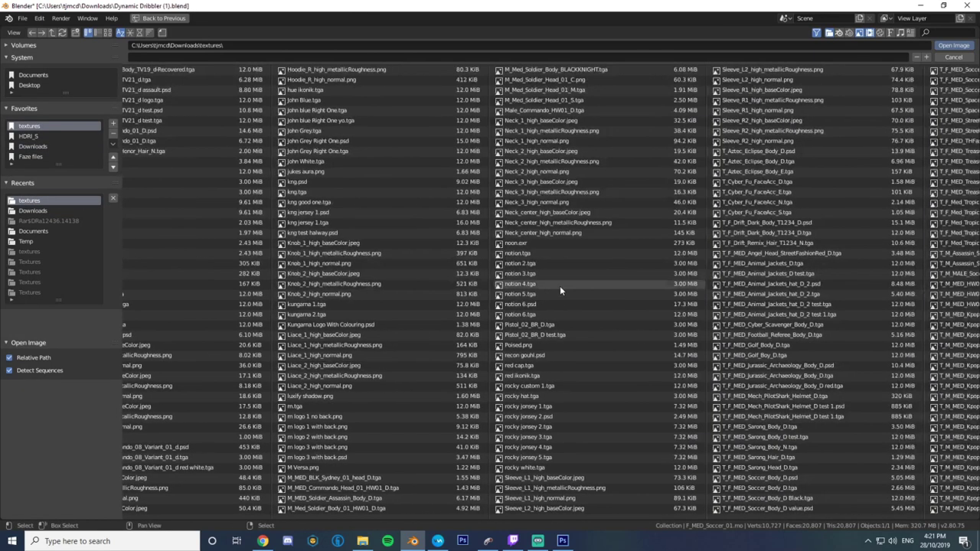
scroll(639, 314, "down", 1)
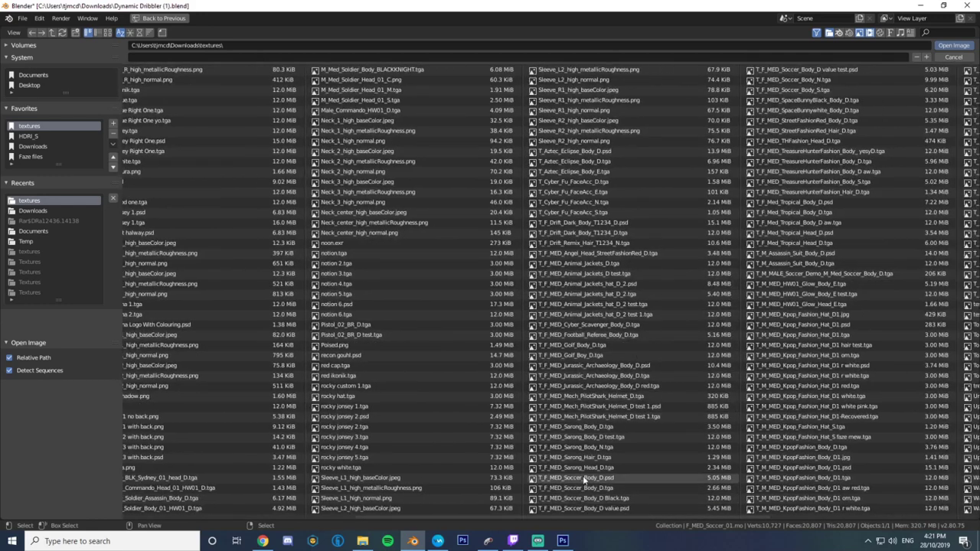
double_click(605, 499)
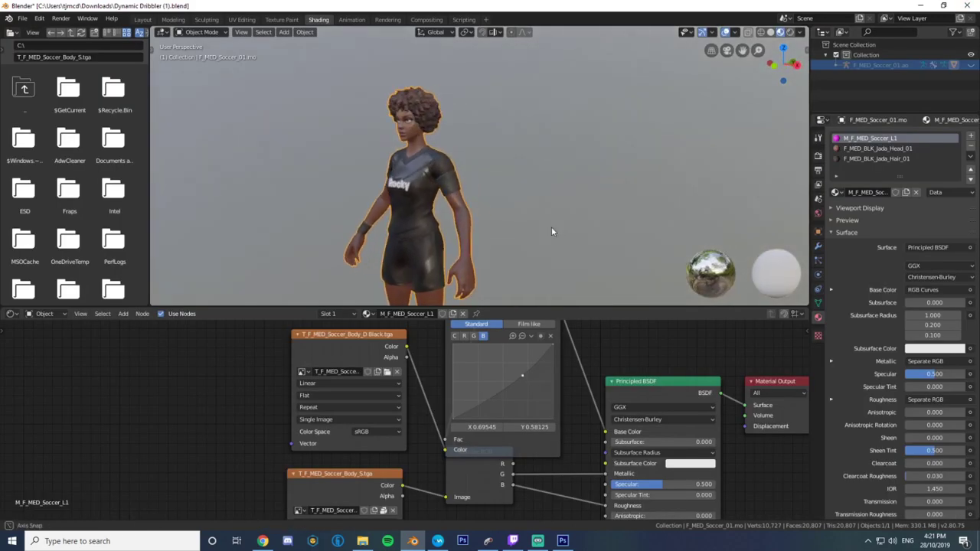
Examine the name on the character's shirt up close, from the side and from the front
scroll(595, 206, "up", 9)
middle_click_drag(551, 231, 482, 234)
scroll(539, 231, "down", 3)
scroll(483, 235, "down", 9)
mouse_move(410, 213)
middle_mouse_down()
mouse_move(422, 213)
mouse_move(387, 216)
mouse_move(402, 215)
middle_mouse_up()
scroll(422, 213, "up", 3)
scroll(499, 201, "up", 1)
middle_click_drag(499, 200, 572, 190)
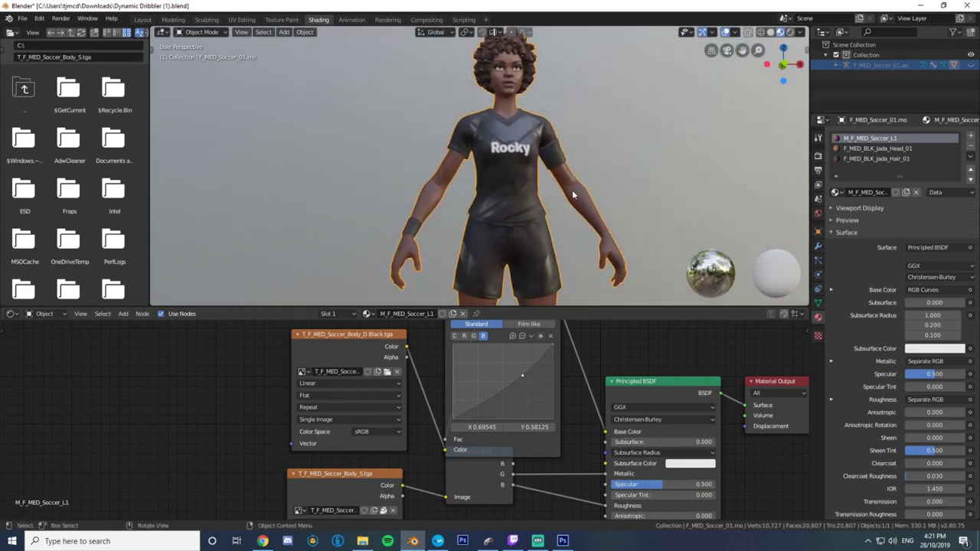
Switch to Photoshop and select the black areas of the texture using Color Range with a fuzziness of 40
left_click(568, 542)
left_click(564, 540)
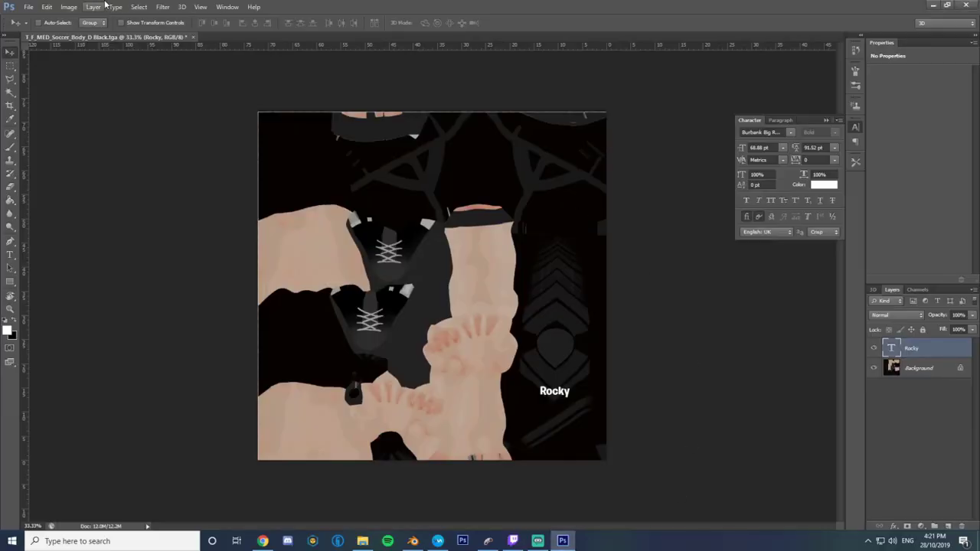
left_click(138, 7)
left_click(146, 95)
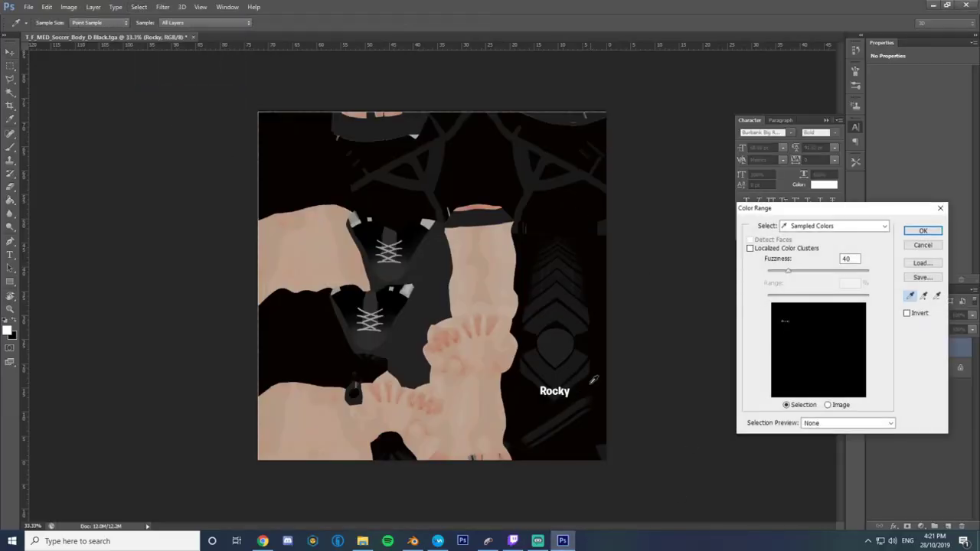
left_click(543, 405)
left_click(924, 232)
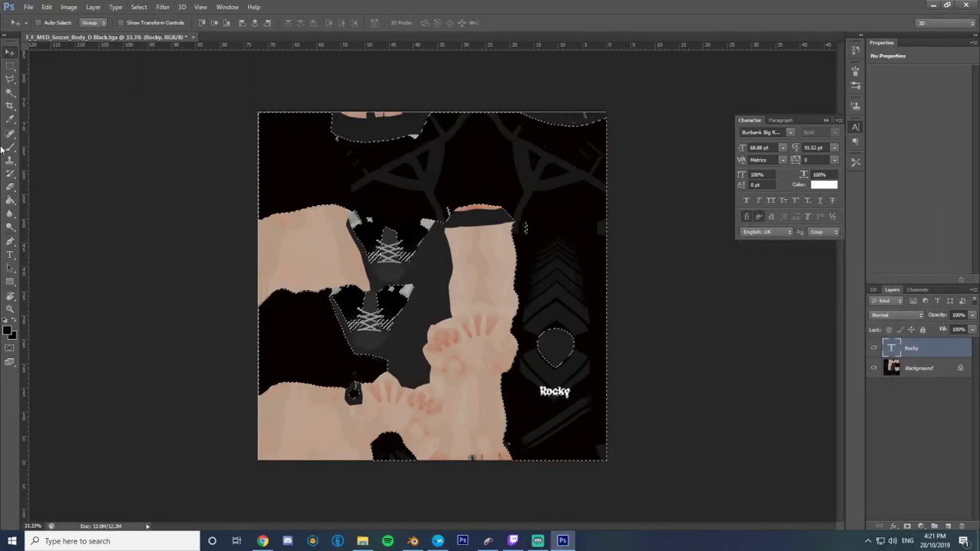
Fill the selected black areas of the Background layer with white (ffffff) at 100% opacity, and clear the selection
left_click(47, 7)
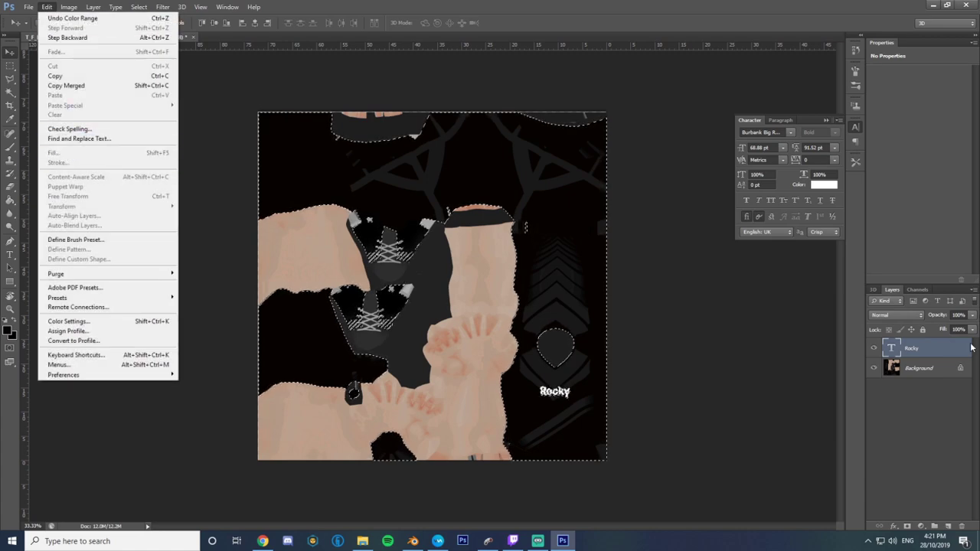
left_click(910, 364)
left_click(53, 10)
left_click(54, 148)
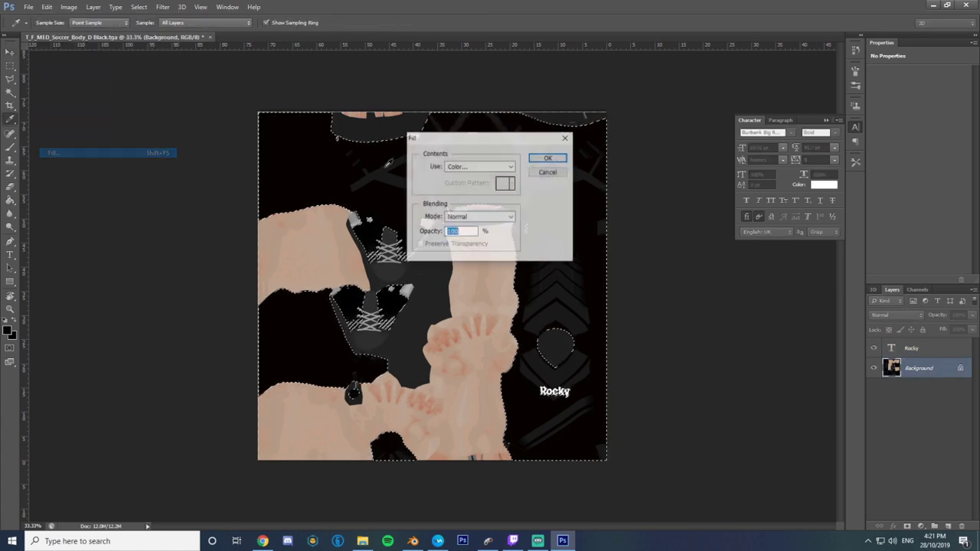
left_click(479, 166)
left_click(494, 180)
left_click_drag(689, 314, 498, 225)
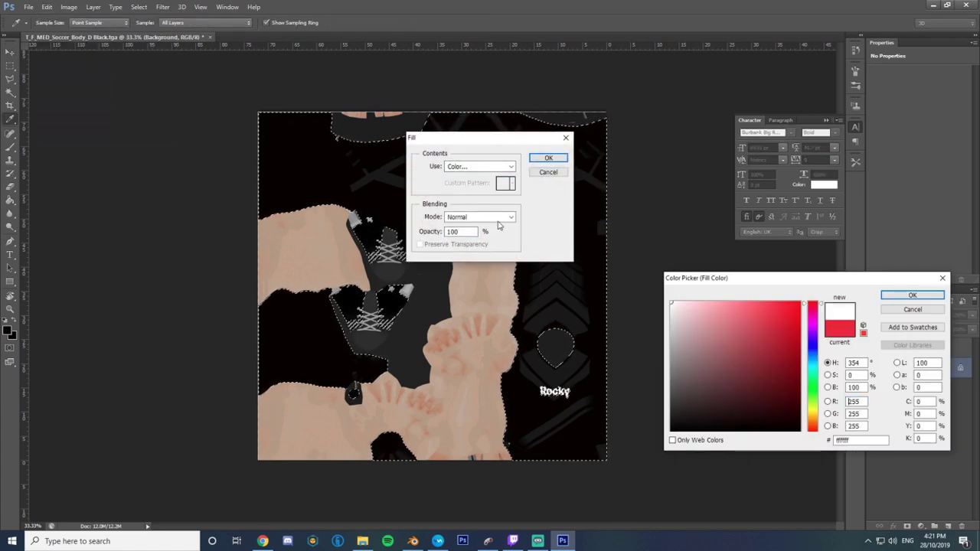
left_click(904, 297)
left_click(536, 159)
left_click(955, 436)
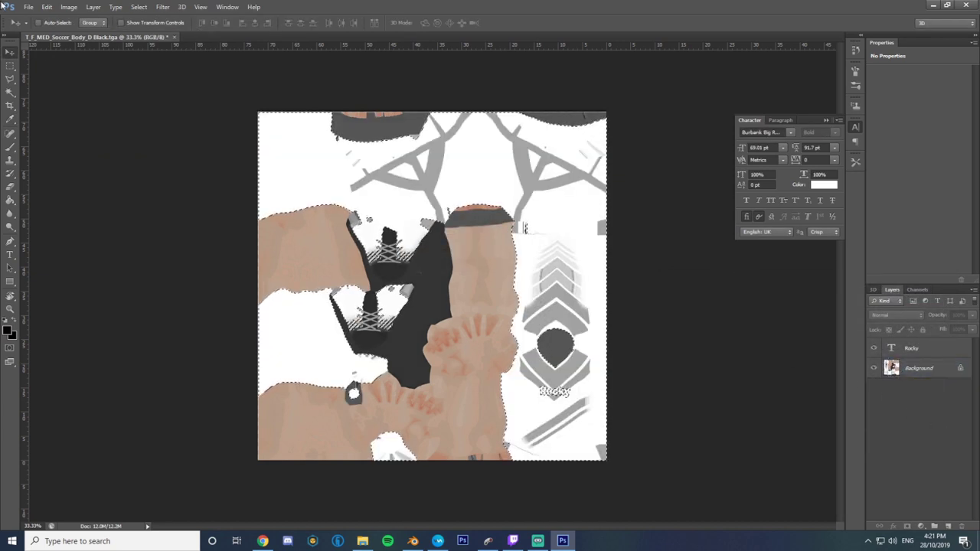
left_click(10, 81)
left_click(130, 108)
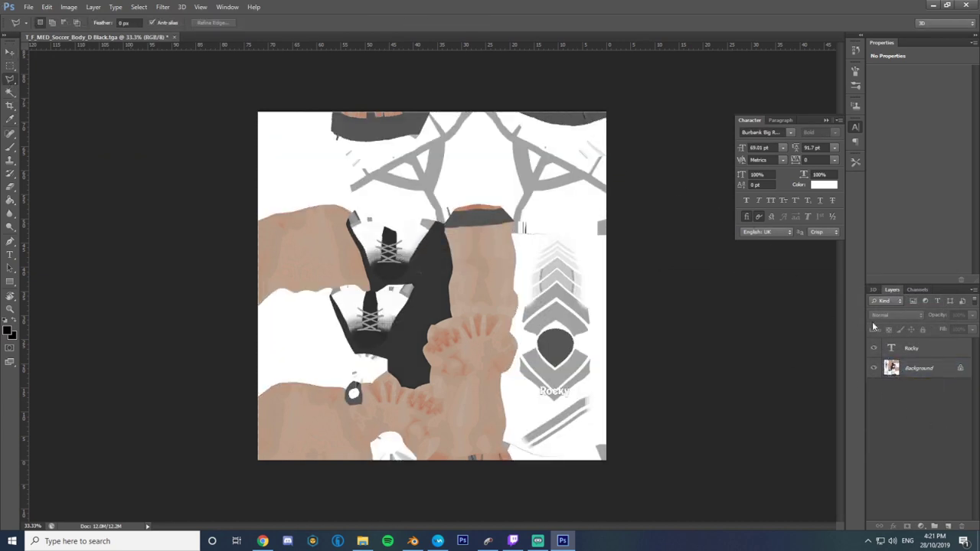
Recolor the name text layer on the jersey to black
left_click(919, 348)
left_click(829, 187)
left_click_drag(689, 322, 643, 448)
left_click(911, 295)
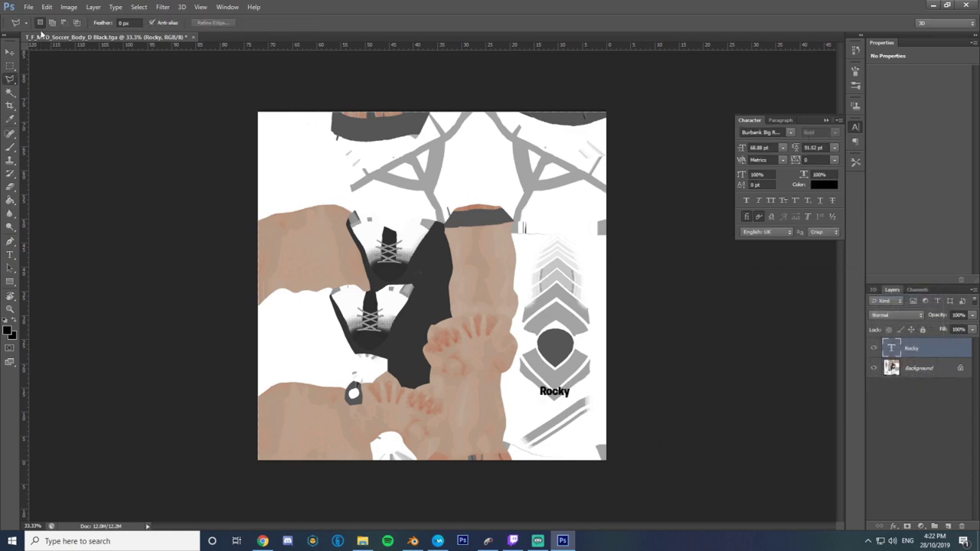
Save a Targa copy as T_F_MED_Soccer_Body_D white.tga in the textures folder
left_click(28, 7)
left_click(61, 130)
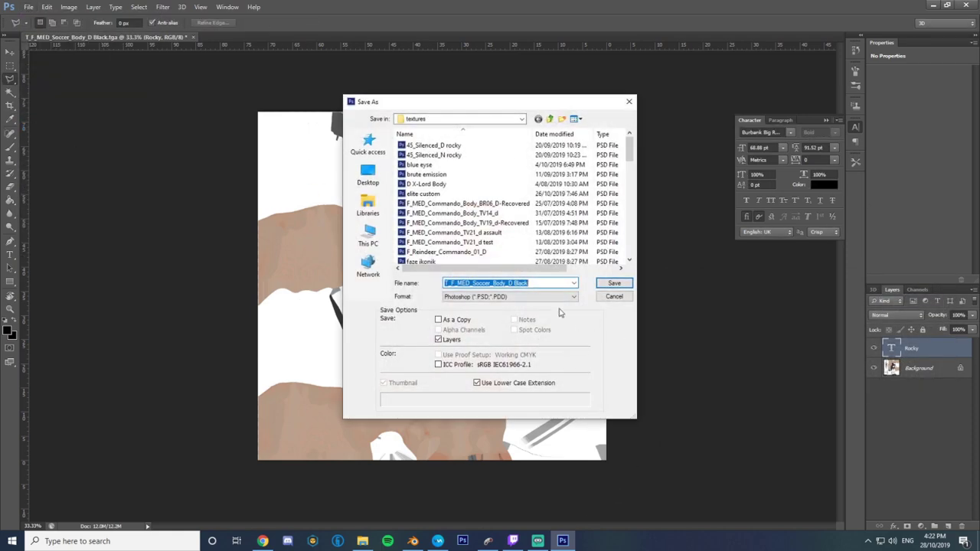
left_click(541, 283)
key("BackSpace")
key("BackSpace")
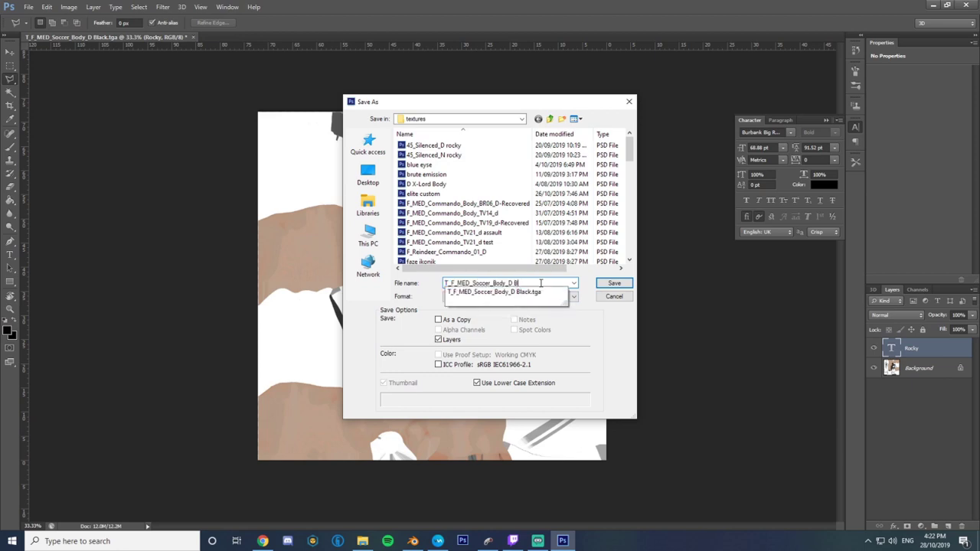
key("BackSpace")
type("w")
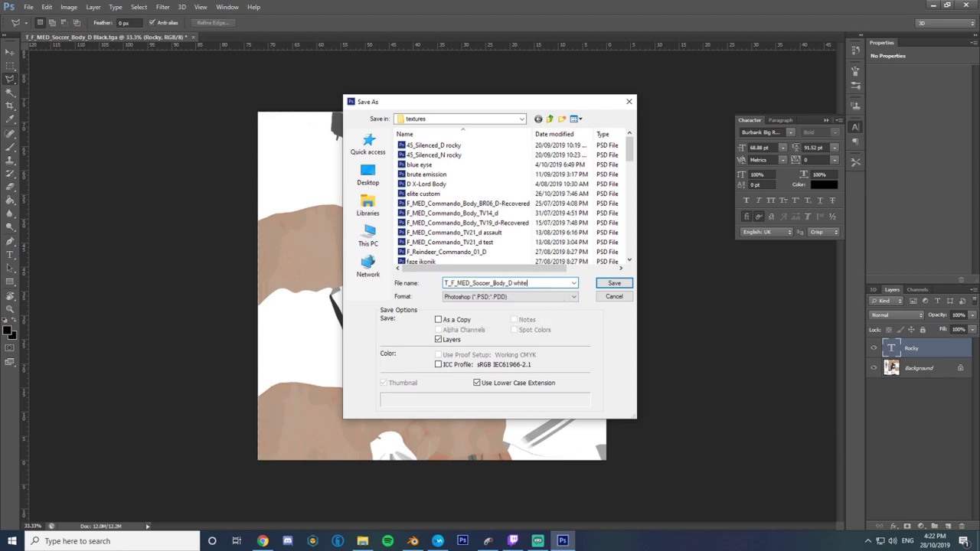
type("hite")
left_click(509, 296)
left_click(491, 435)
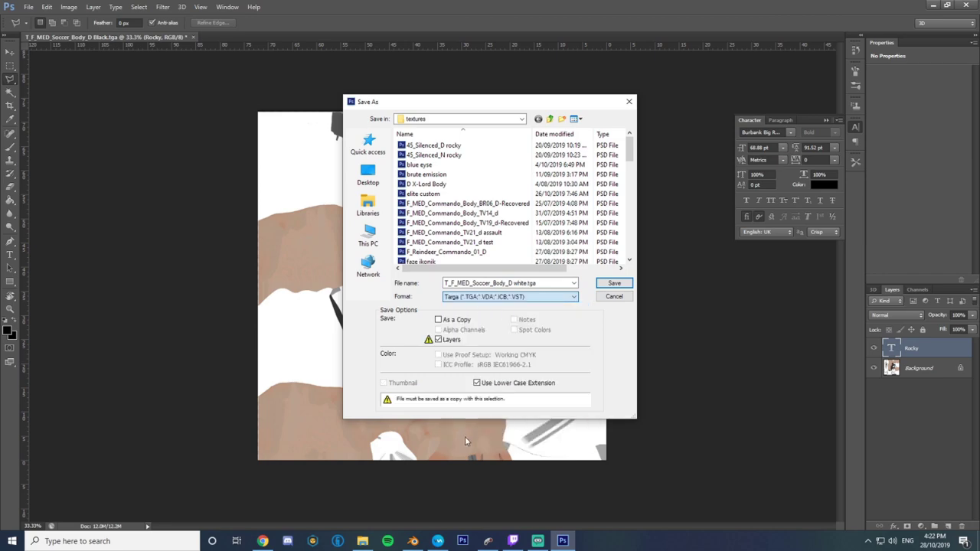
left_click(622, 285)
left_click(516, 177)
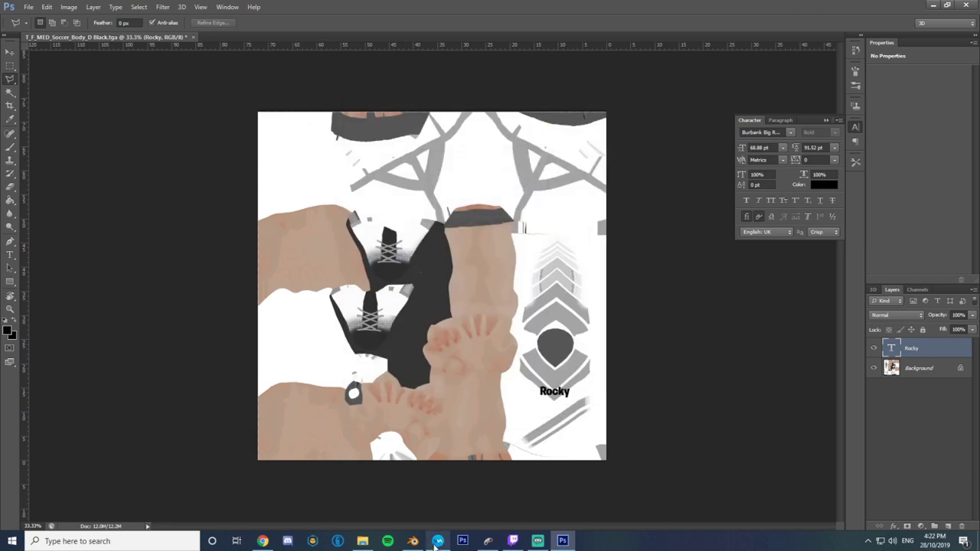
Switch to Blender and load T_F_MED_Soccer_Body_D white.tga from the textures folder into the empty Image Texture node
left_click(412, 542)
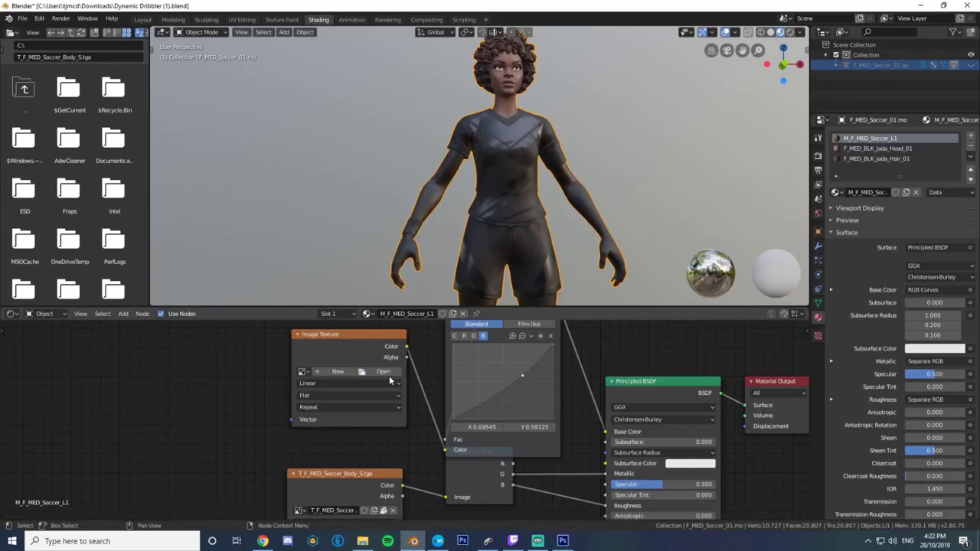
left_click(386, 372)
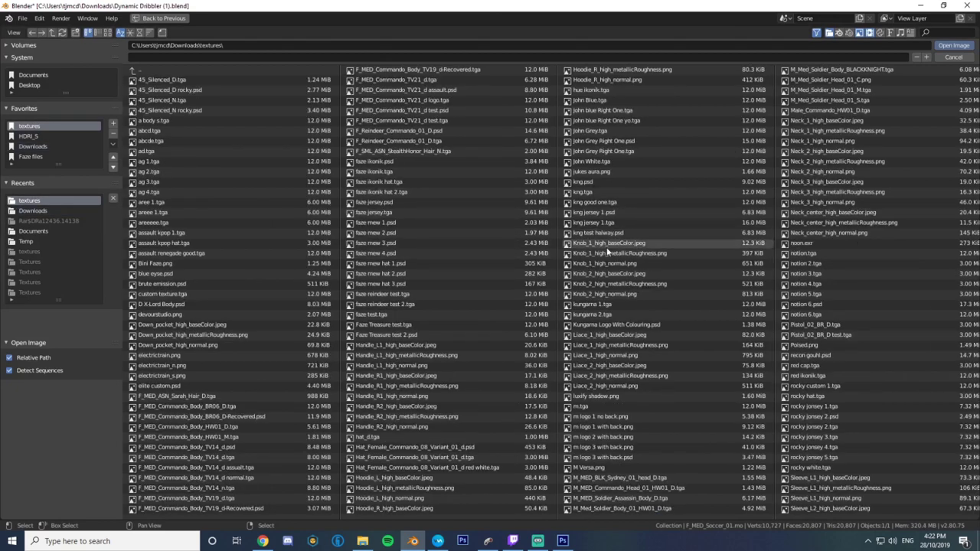
scroll(788, 360, "down", 5)
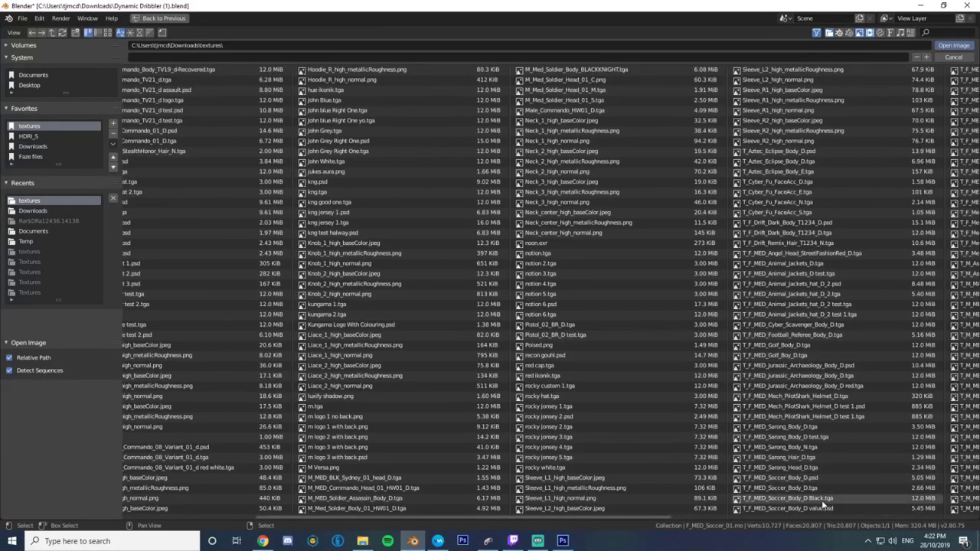
scroll(889, 141, "down", 4)
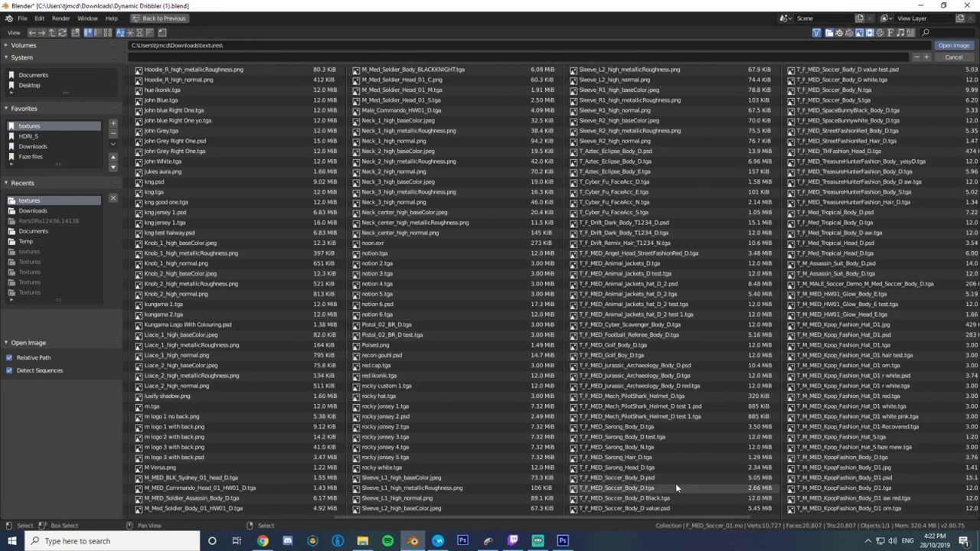
left_click(871, 78)
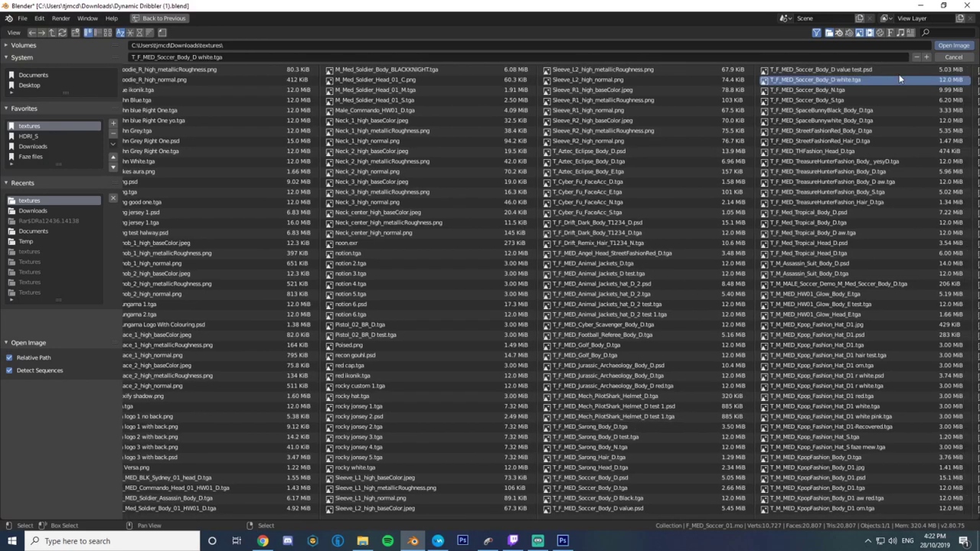
left_click(955, 46)
middle_click_drag(695, 188, 528, 298)
middle_click_drag(601, 361, 594, 406)
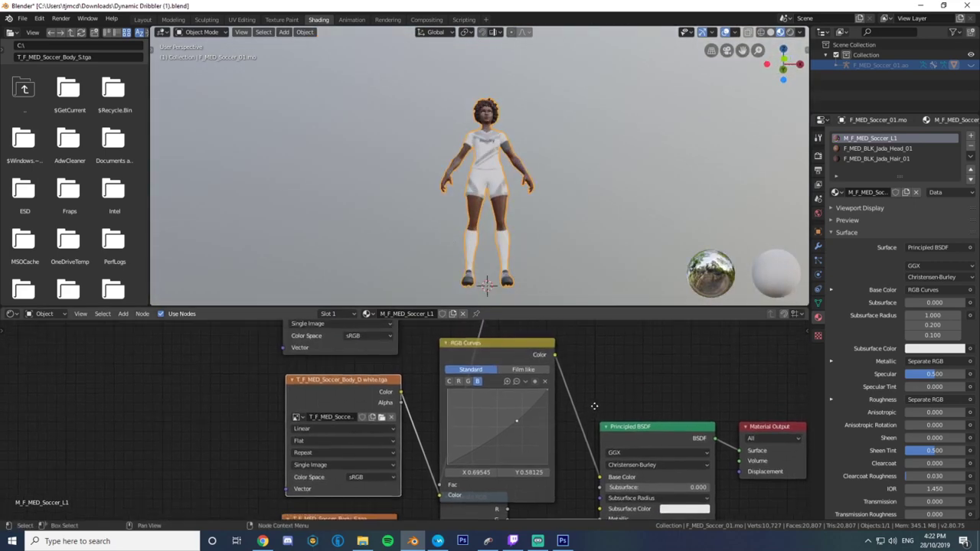
scroll(421, 451, "down", 3)
In the Layout workspace, unhide the character's armature, select it and put it into Pose Mode
left_click(143, 20)
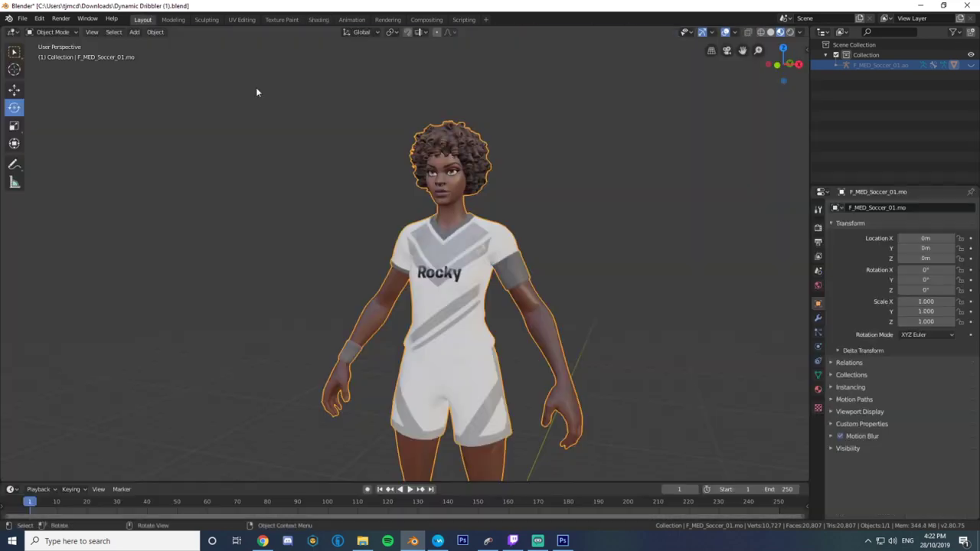
left_click(973, 65)
left_click(453, 301)
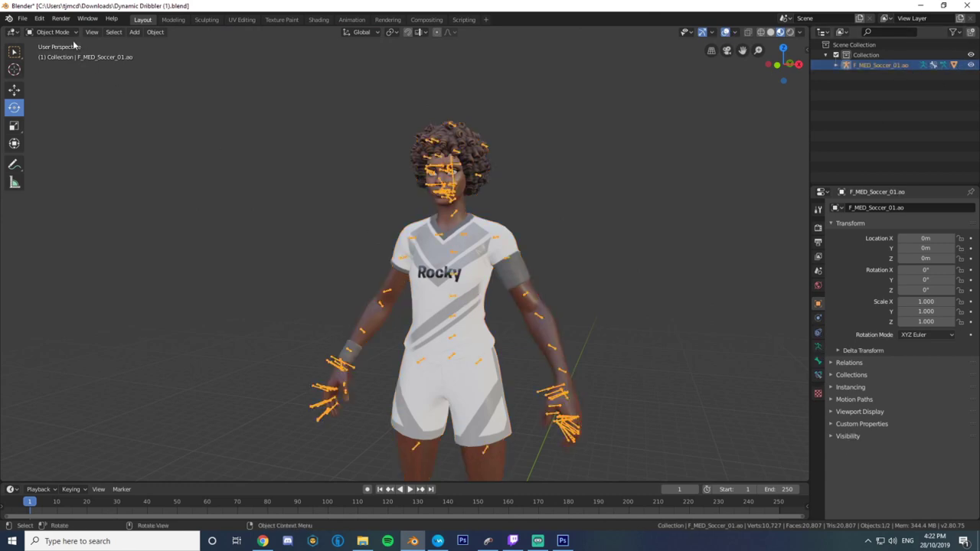
left_click(52, 32)
left_click(53, 65)
Try rotating the spine_03 bone with a free trackball rotation, and undo it
left_click(450, 305)
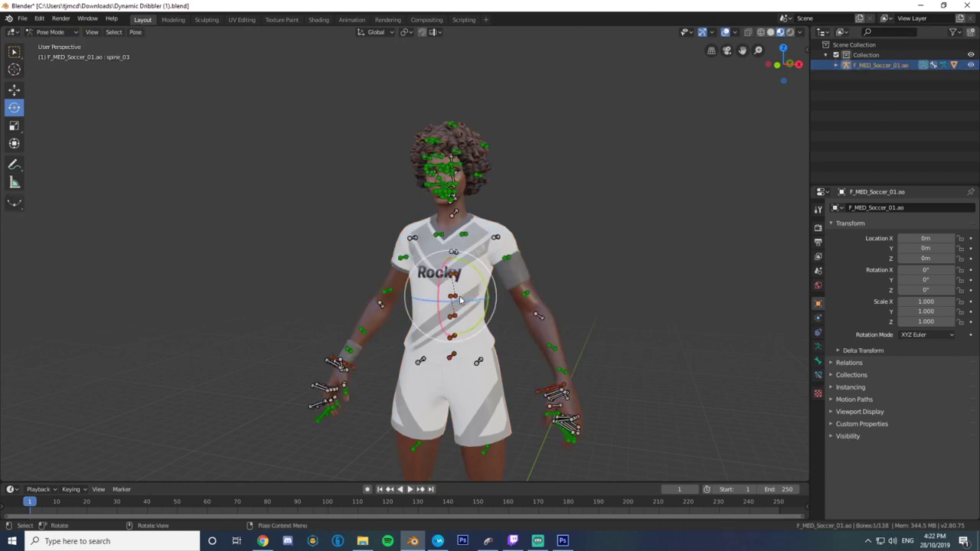
key("r")
key("r")
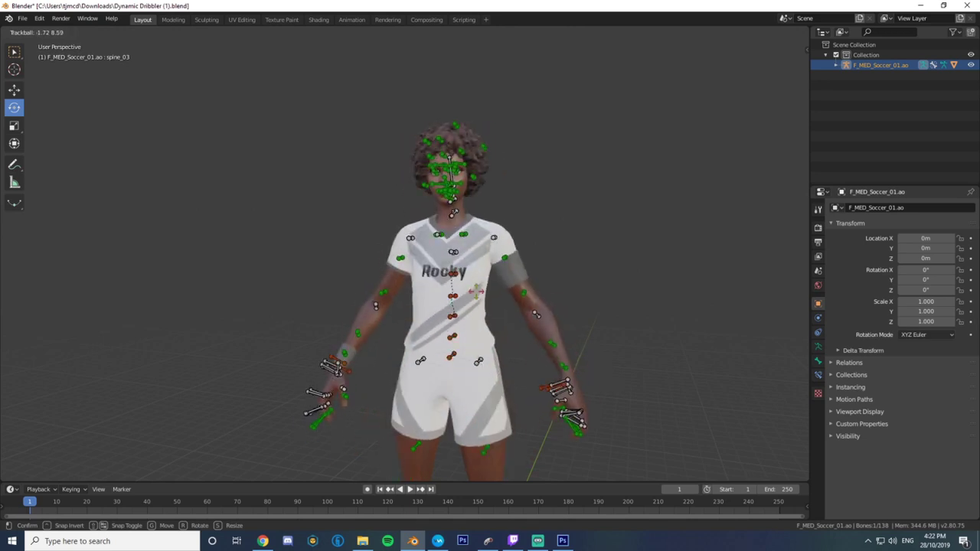
left_click(472, 293)
key("ctrl+z")
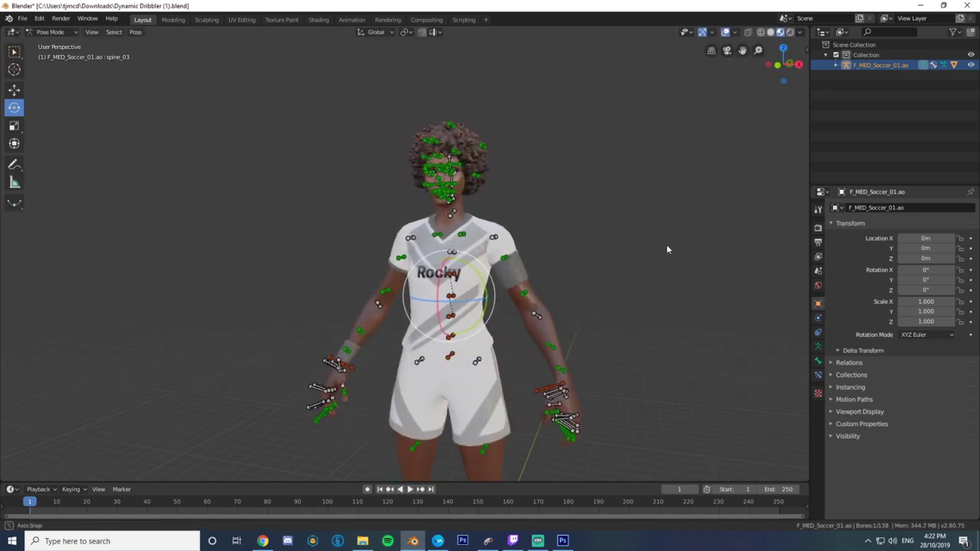
Deselect the spine bone and check the white jersey on the character from the front
left_click(637, 270)
middle_click_drag(666, 245, 689, 281)
scroll(637, 270, "down", 4)
scroll(635, 334, "up", 4)
mouse_move(635, 335)
middle_mouse_down()
mouse_move(536, 314)
mouse_move(585, 307)
mouse_move(625, 323)
middle_mouse_up()
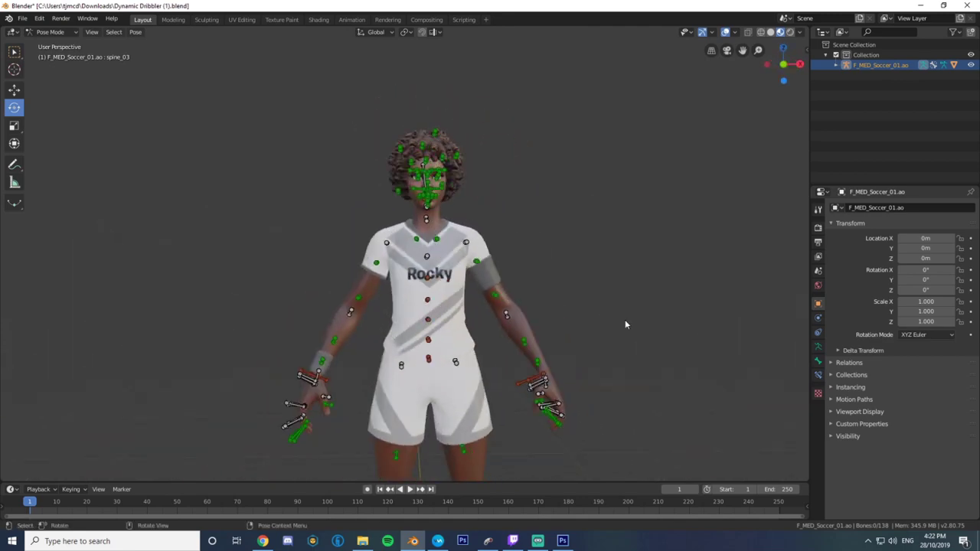